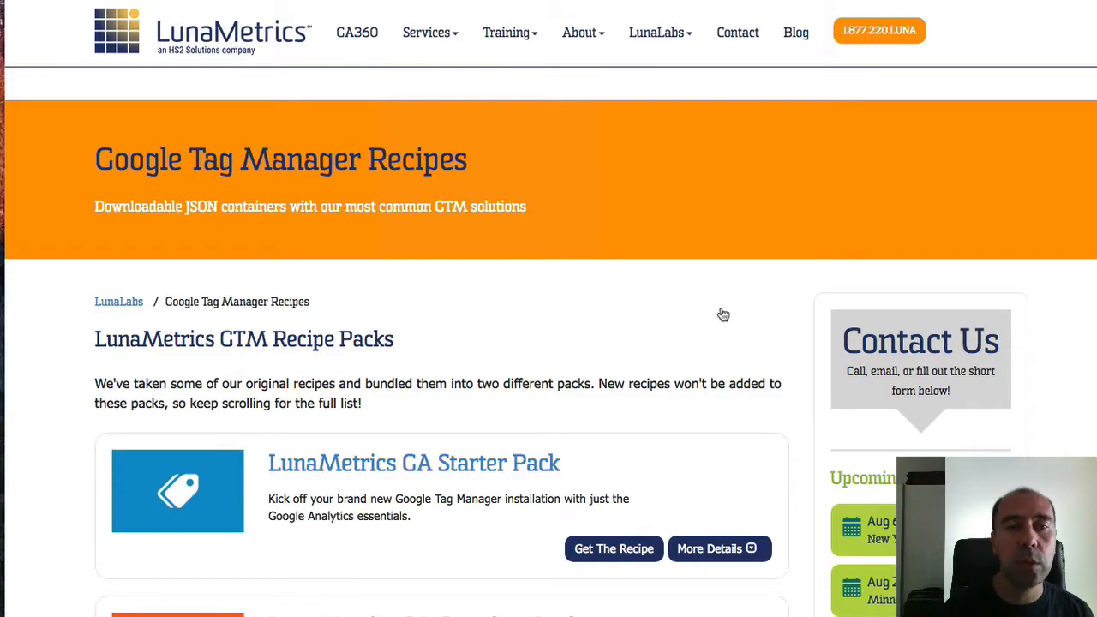
- Find the Engagement Timer recipe for GTM and save its container JSON file as luna-engagement-timer in the Téléchargements folder
scroll(721, 317, down, 7)
scroll(721, 317, down, 6)
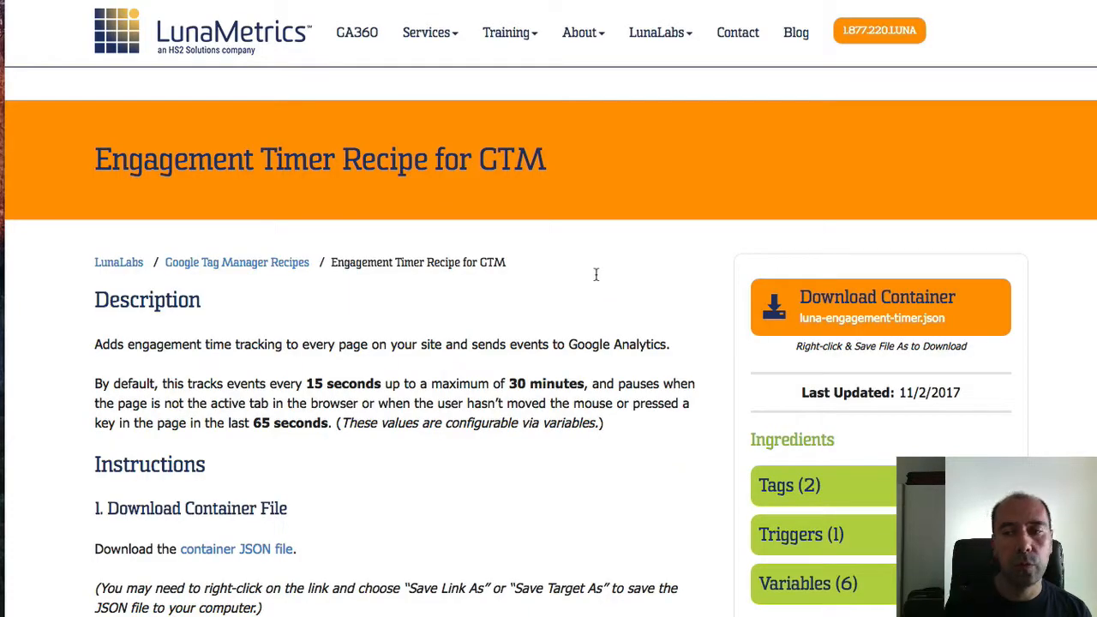
scroll(613, 262, down, 3)
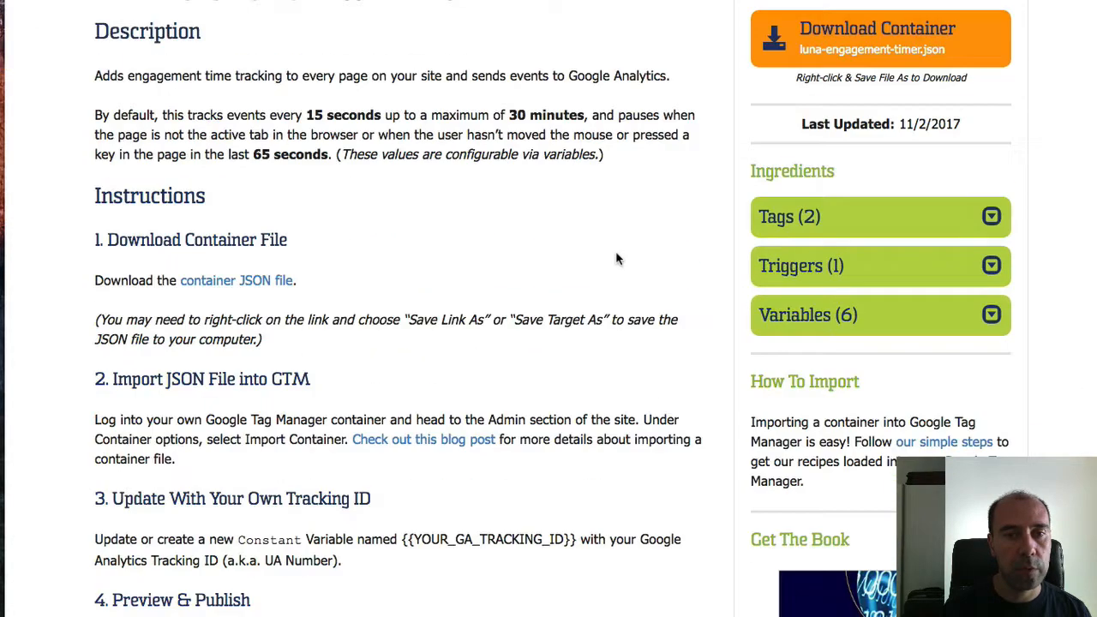
right_click(263, 288)
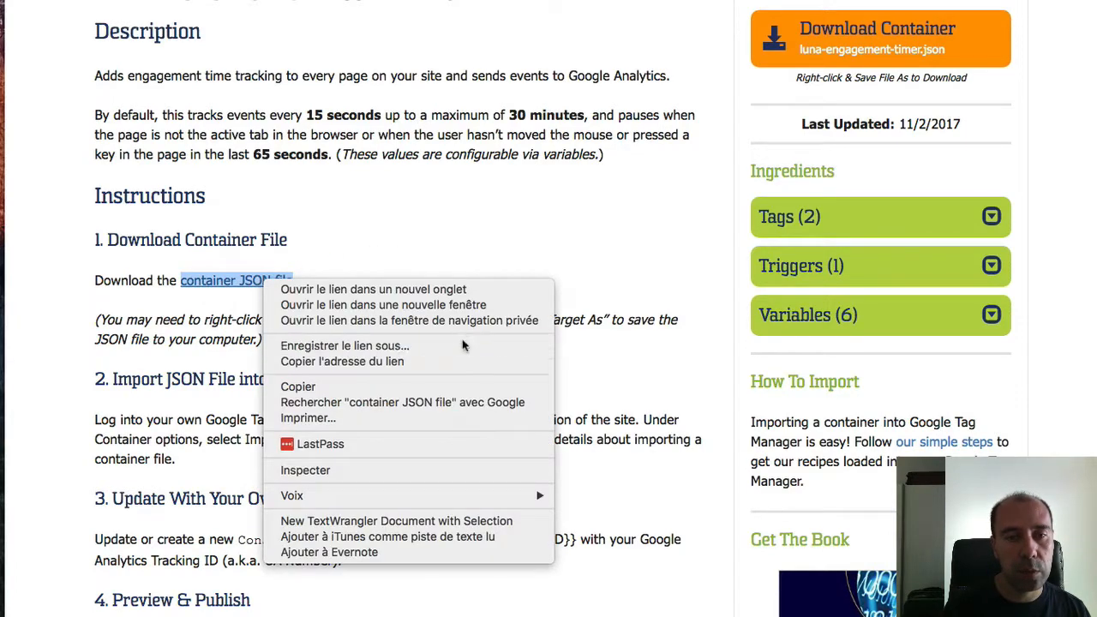
click(482, 167)
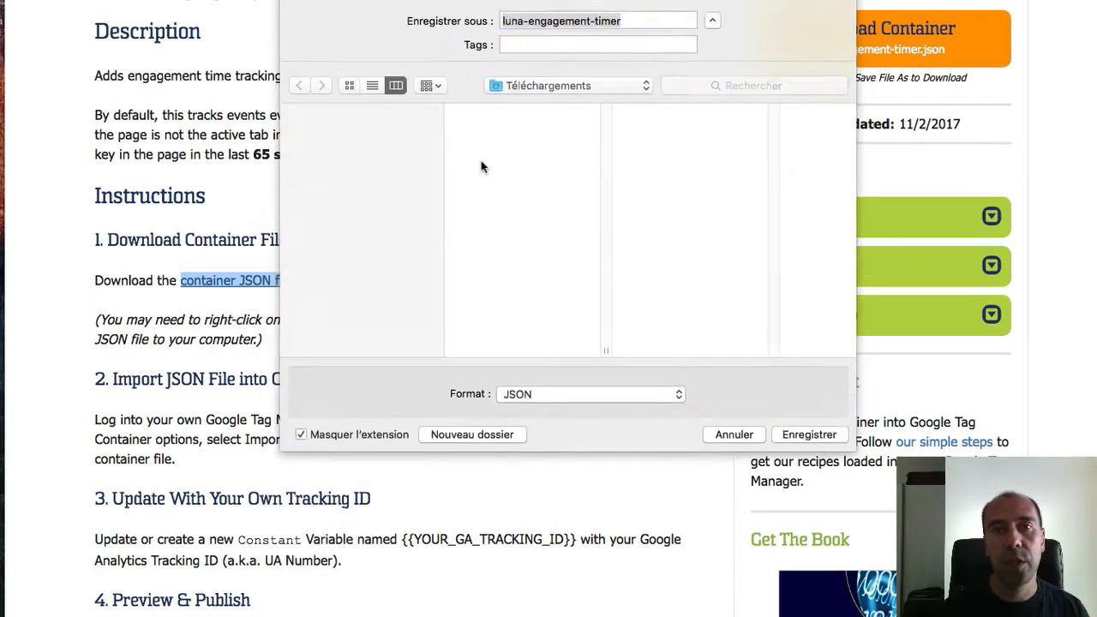
click(808, 434)
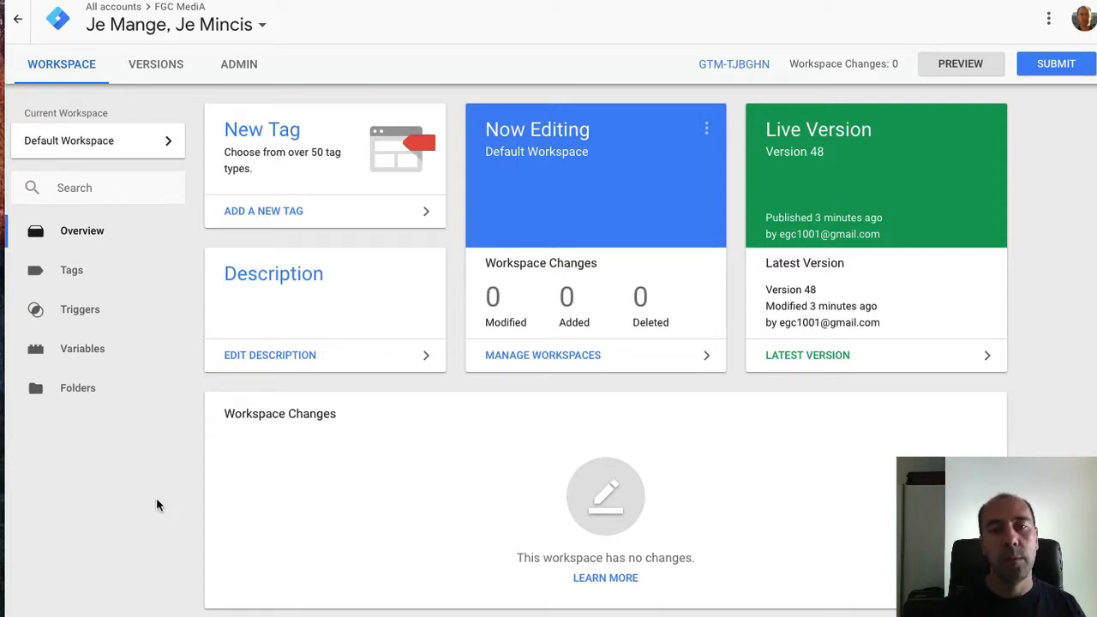
- In Google Tag Manager, set up a container import of luna-engagement-timer.json into the existing Default Workspace
click(245, 67)
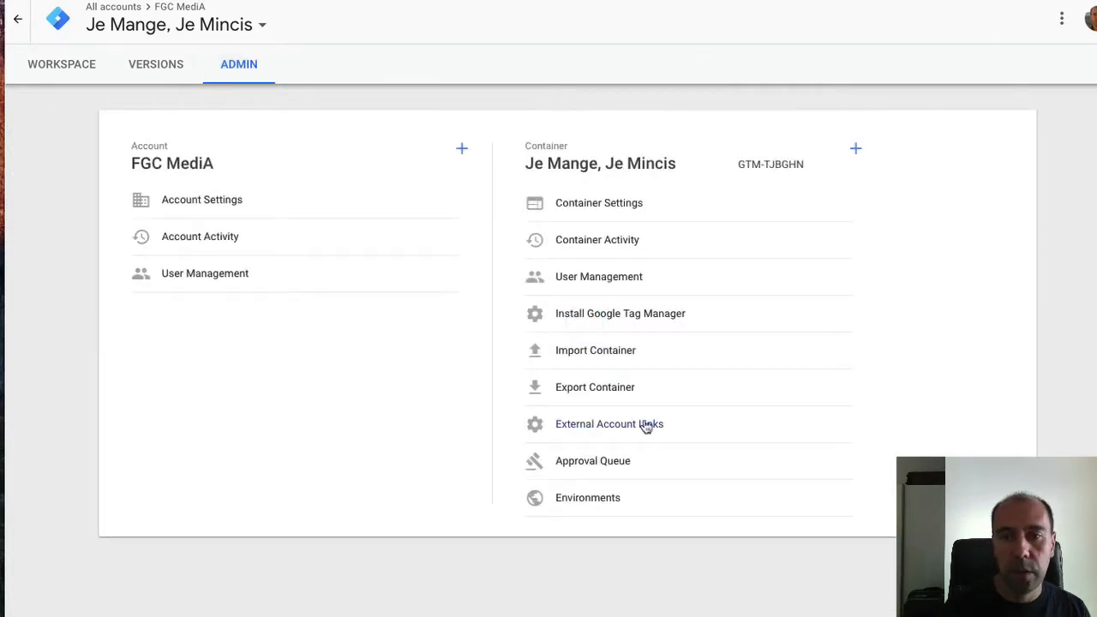
click(605, 361)
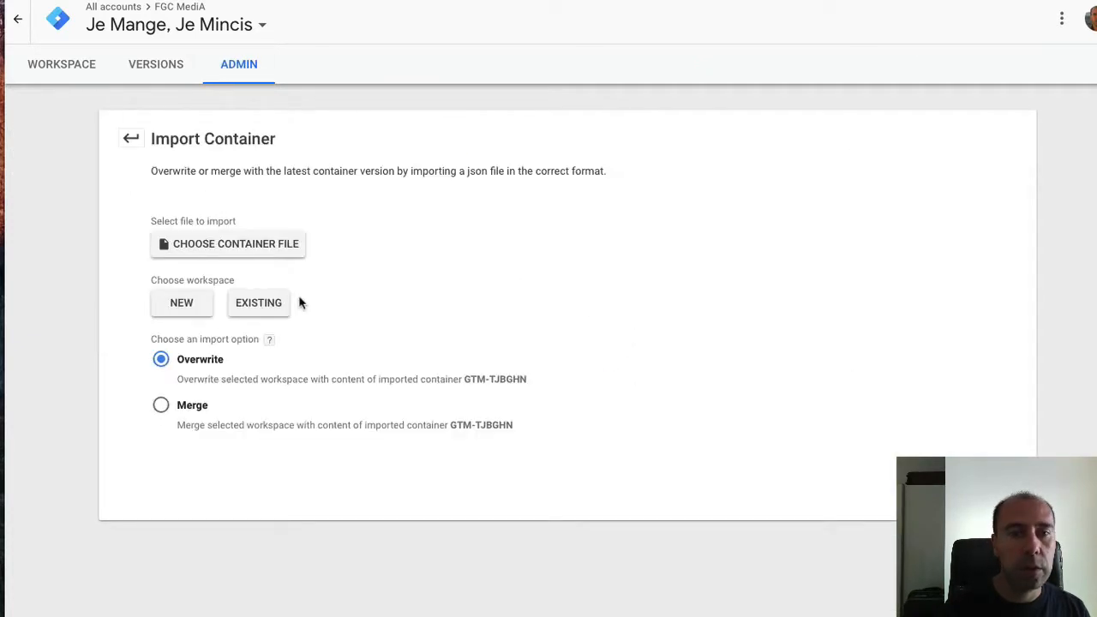
click(261, 245)
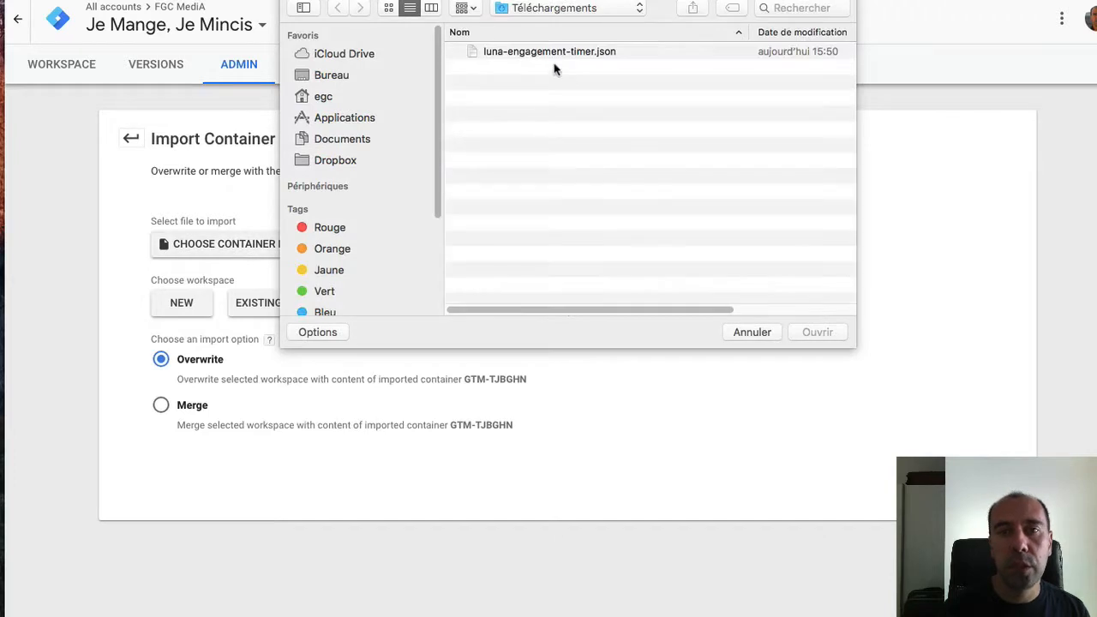
click(553, 55)
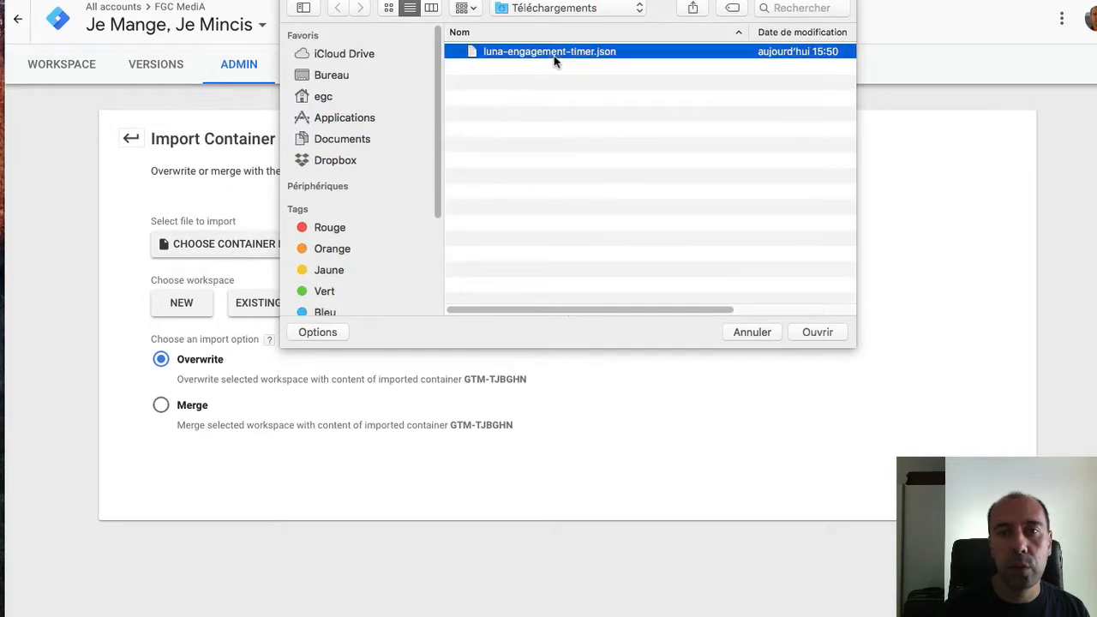
click(821, 333)
click(272, 305)
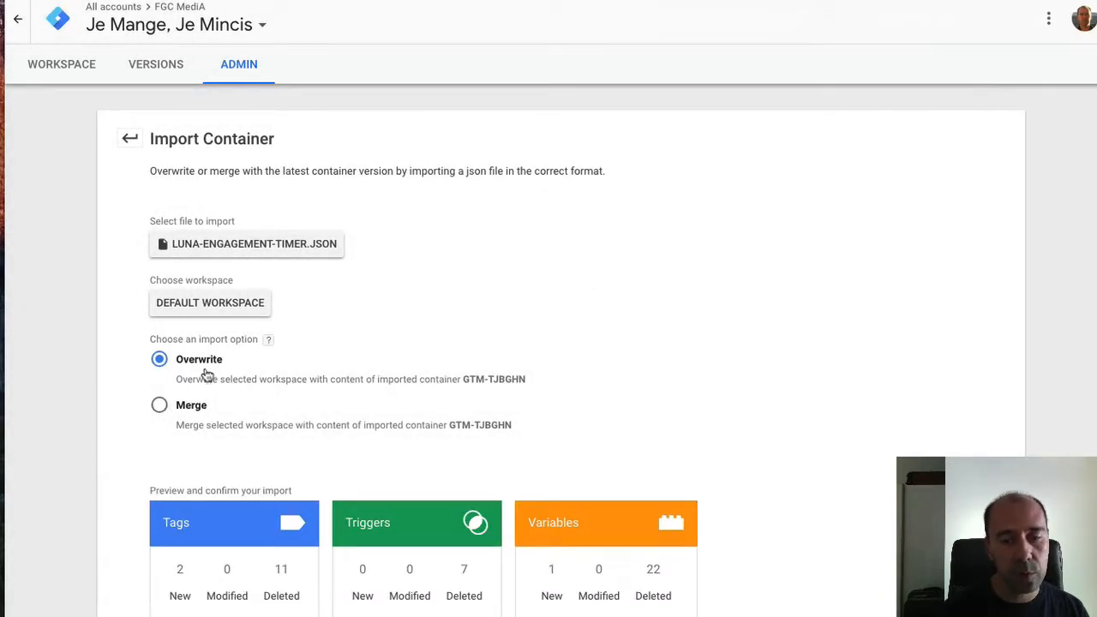
- Set the import option to Merge, compare both conflict options, and keep overwriting conflicting tags, triggers and variables
click(159, 408)
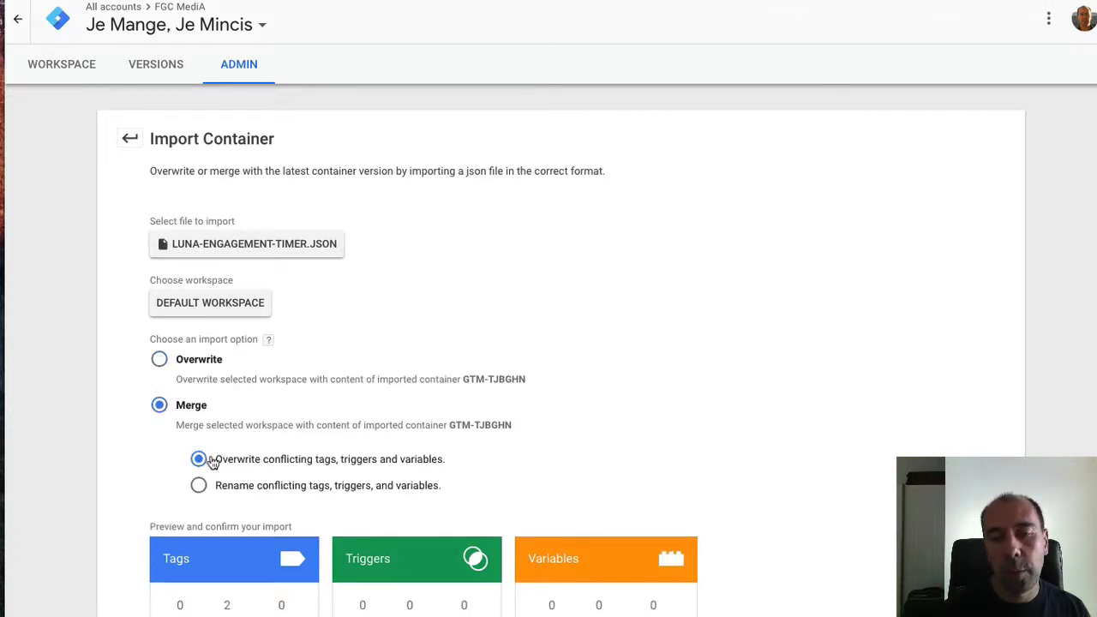
click(199, 485)
click(199, 461)
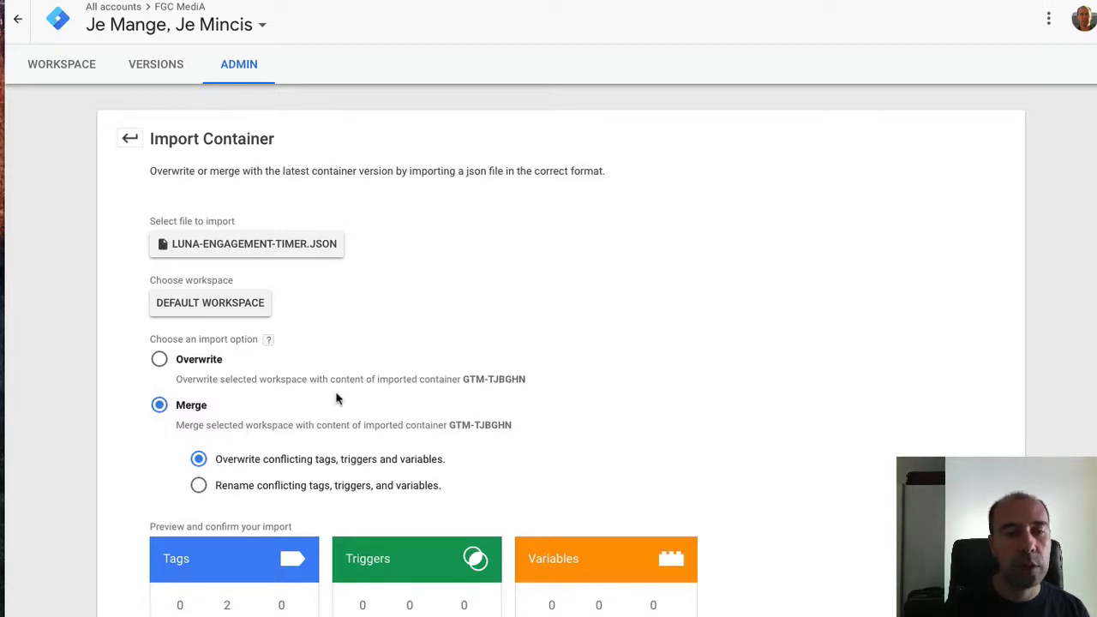
scroll(257, 386, down, 1)
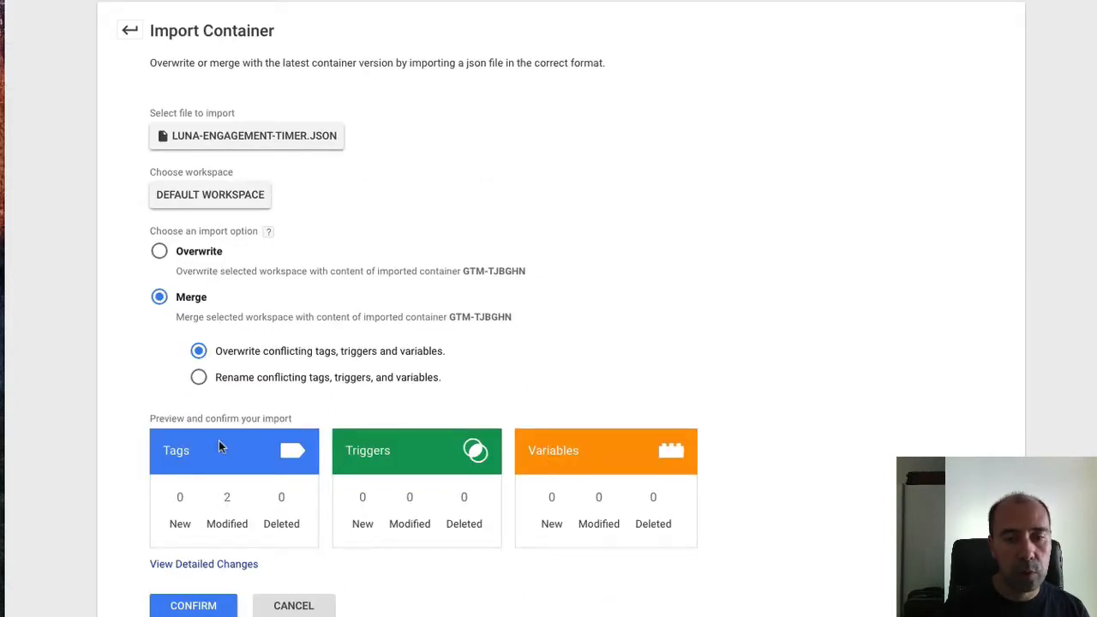
click(199, 381)
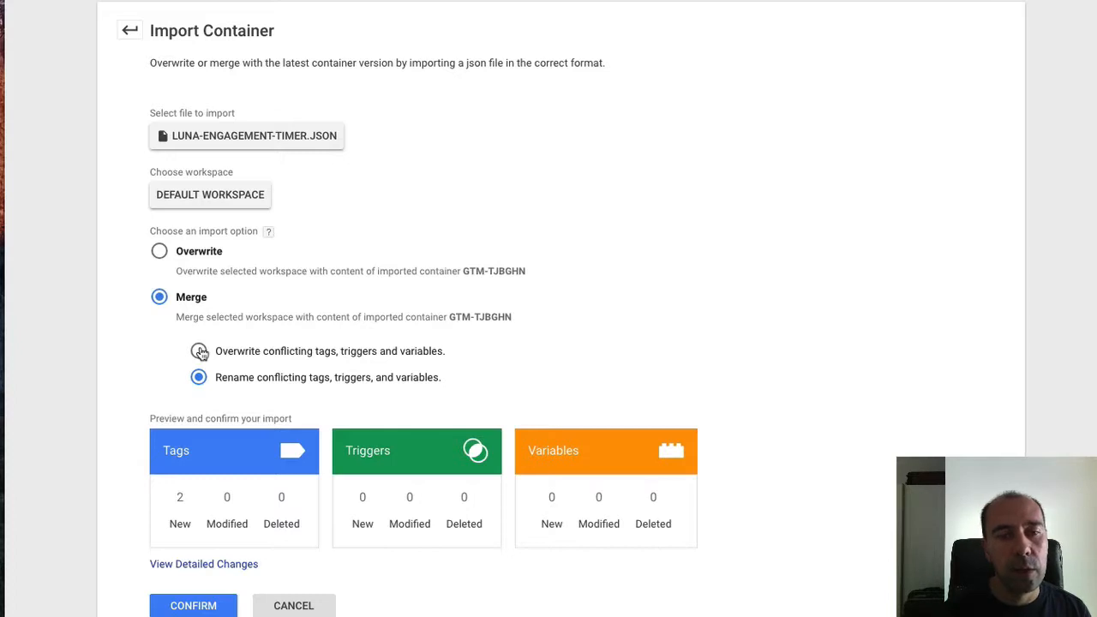
click(199, 352)
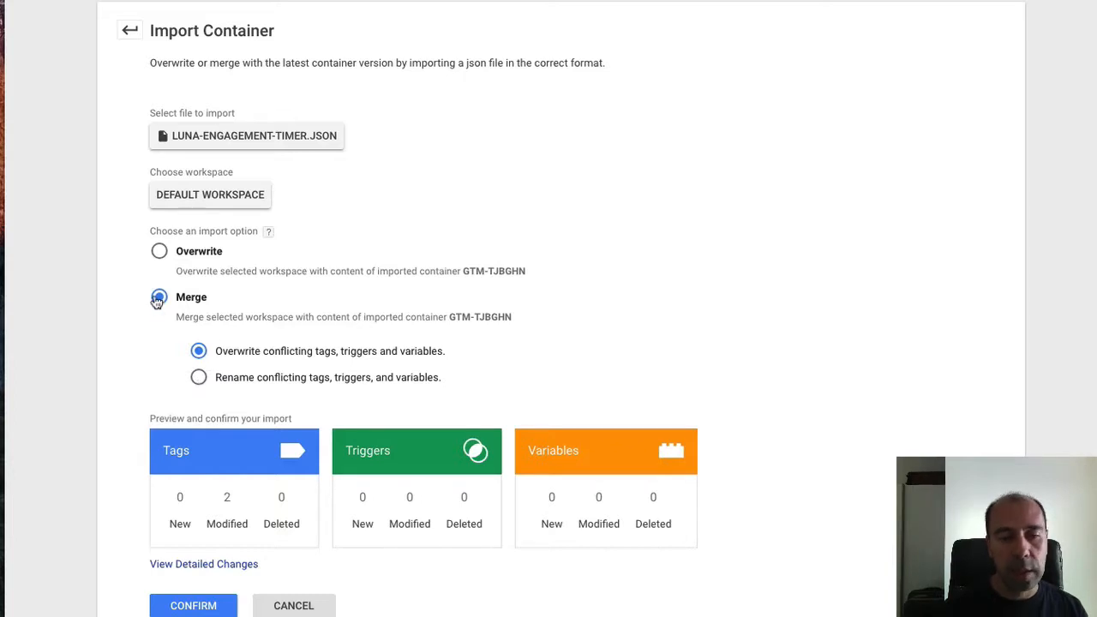
- Review the detailed changes of the container import and cancel the import
click(219, 565)
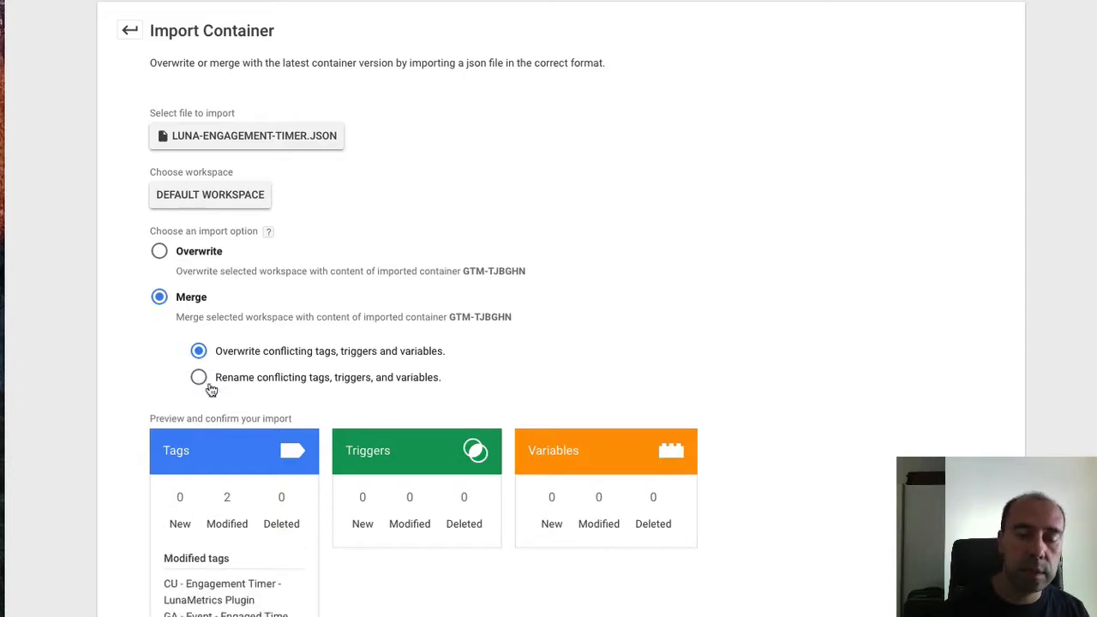
scroll(343, 392, down, 3)
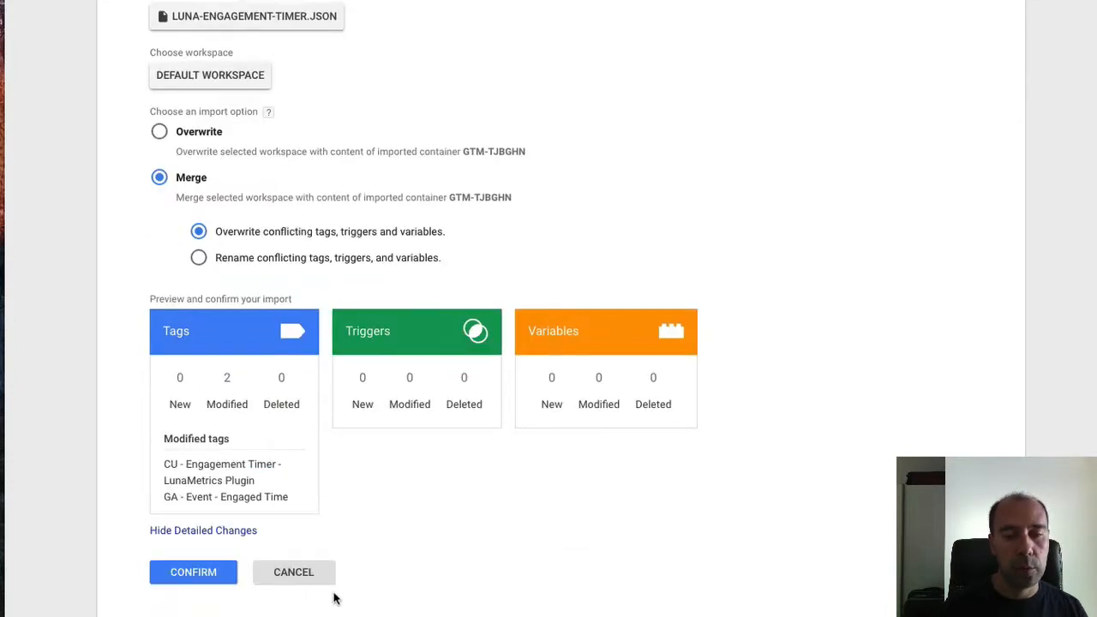
click(293, 572)
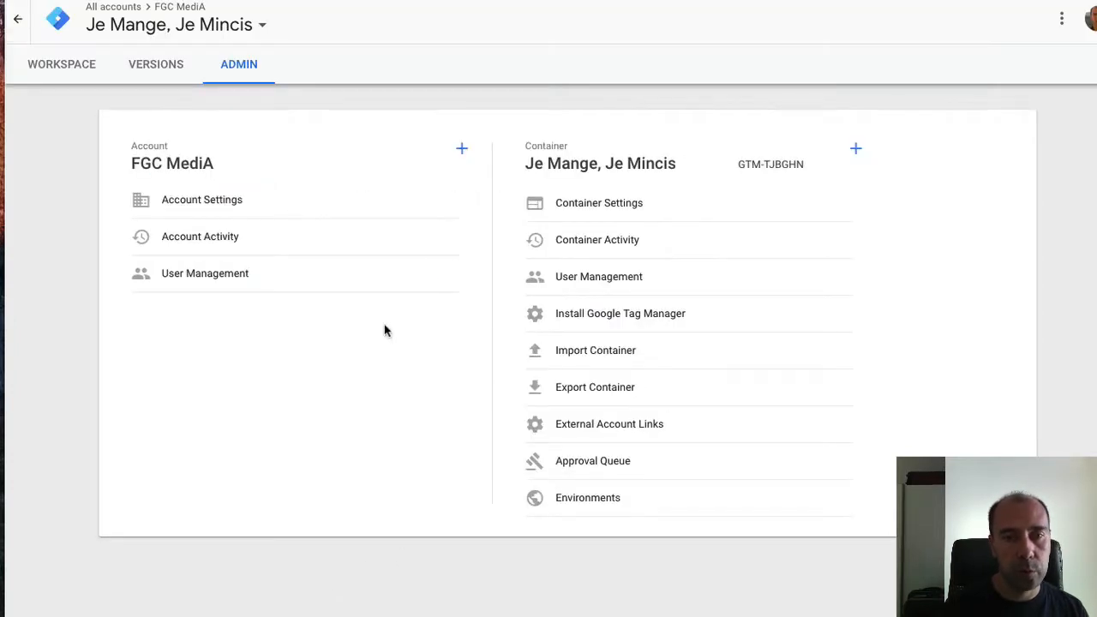
- Examine the items in the workspace's LunaMetrics Engagement Timer Plugin folder
click(70, 71)
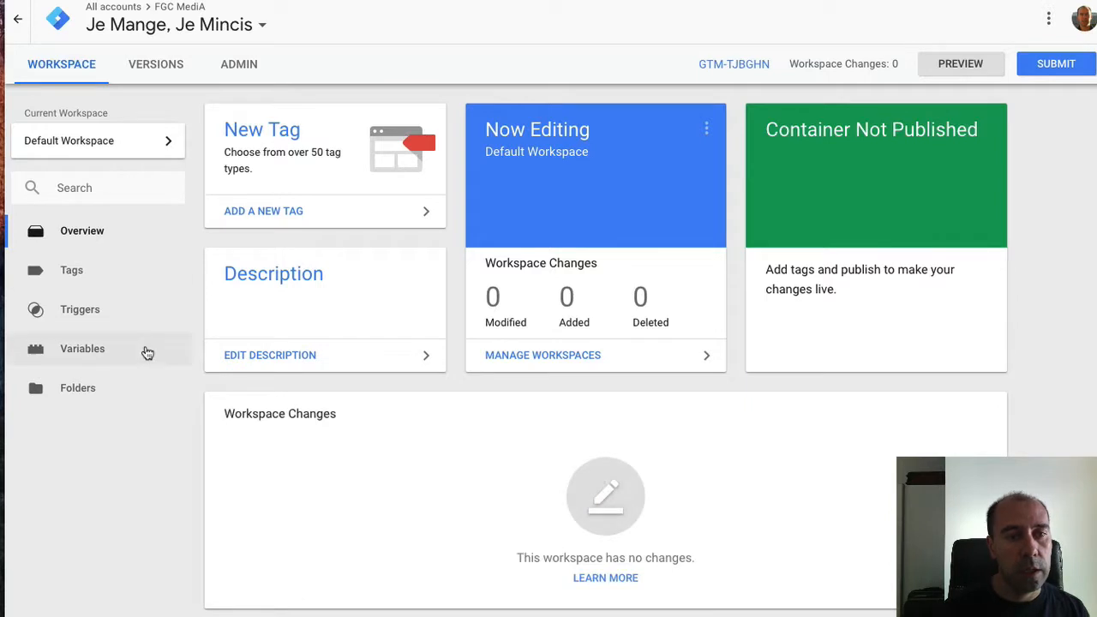
click(141, 385)
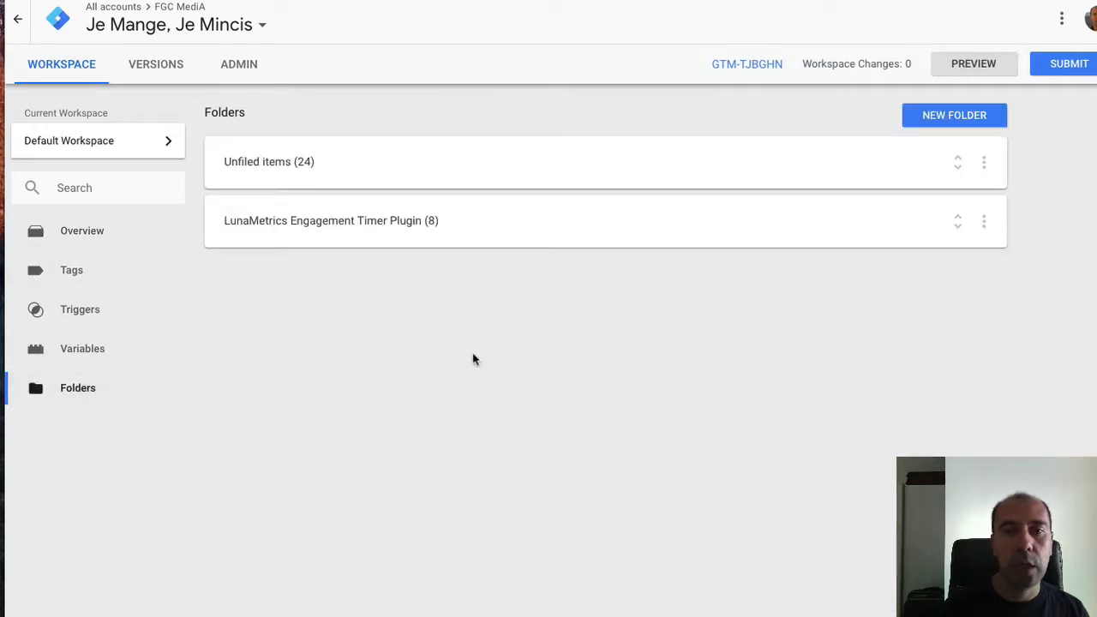
click(957, 220)
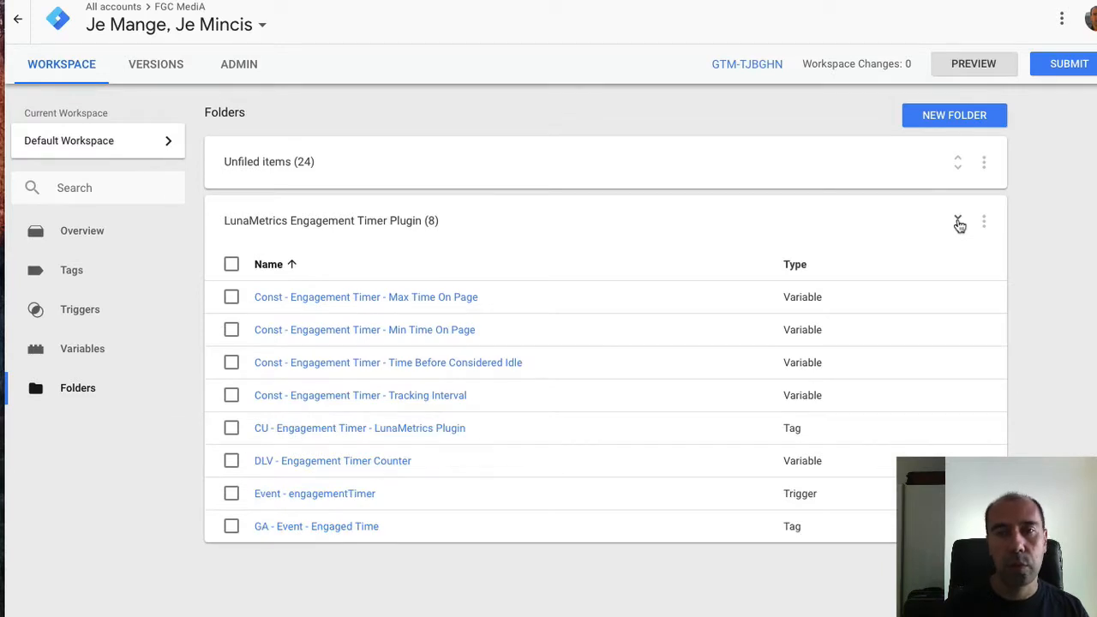
click(958, 222)
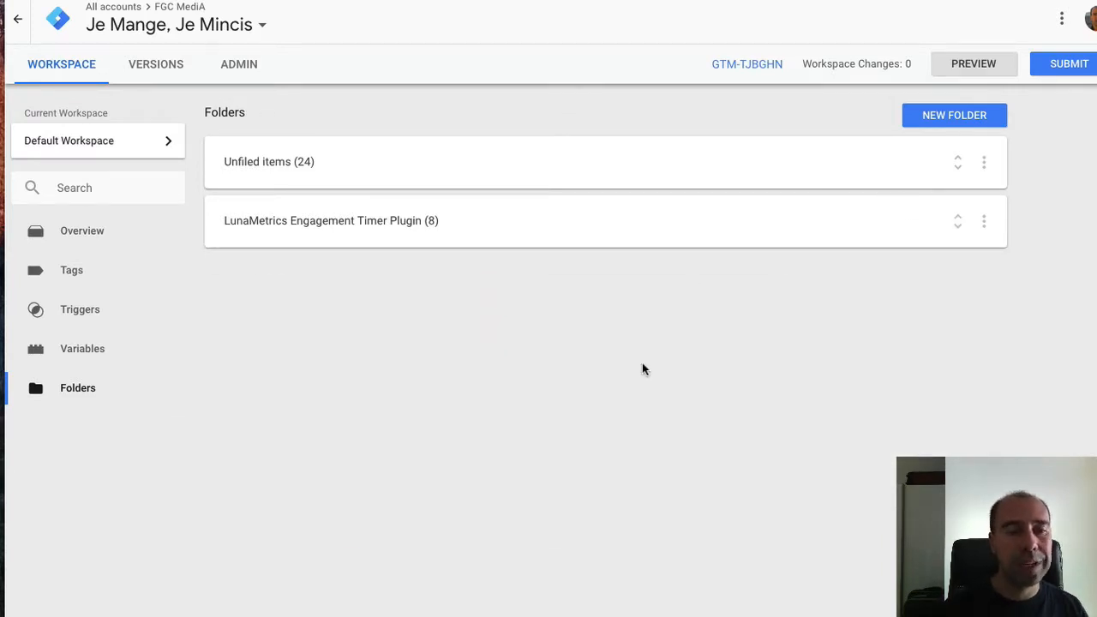
- Create a new trigger named "Engaged Visitor - 30s"
click(125, 313)
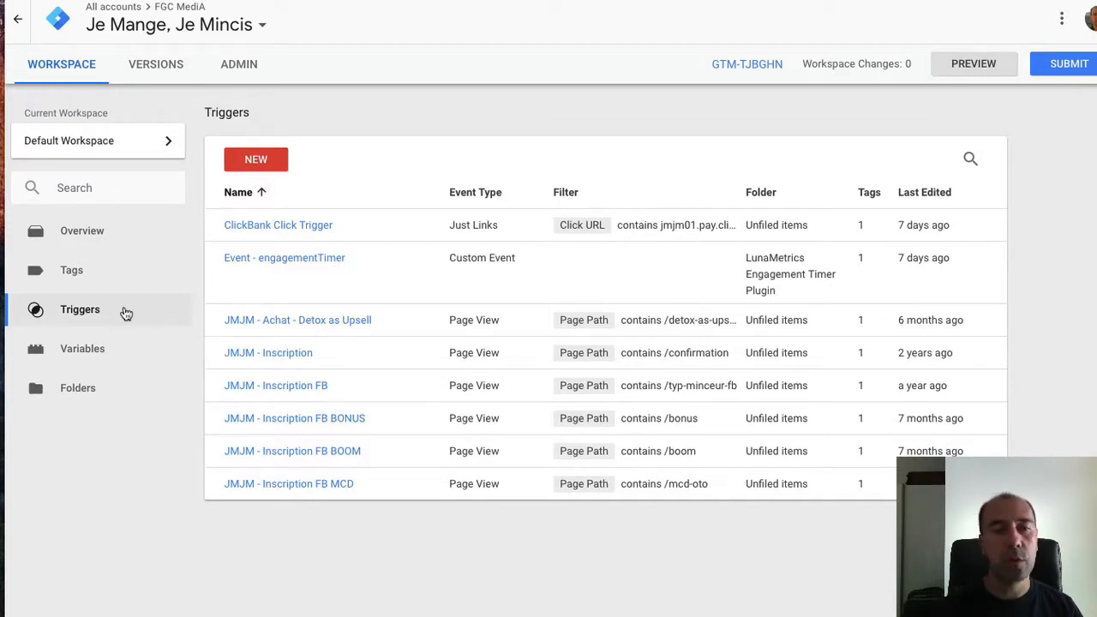
click(262, 162)
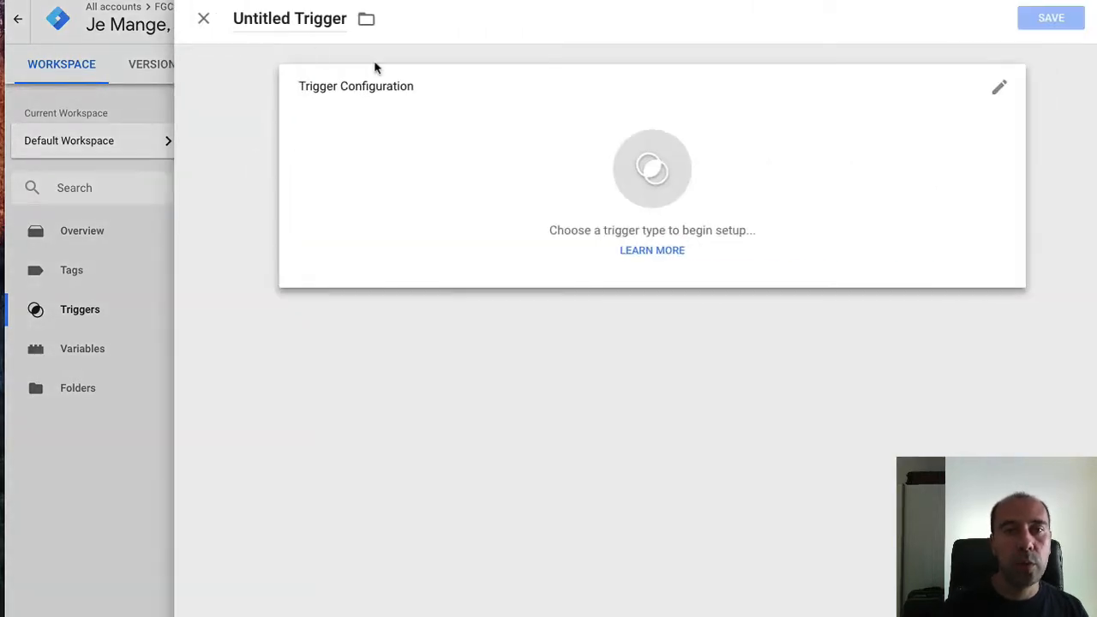
click(290, 20)
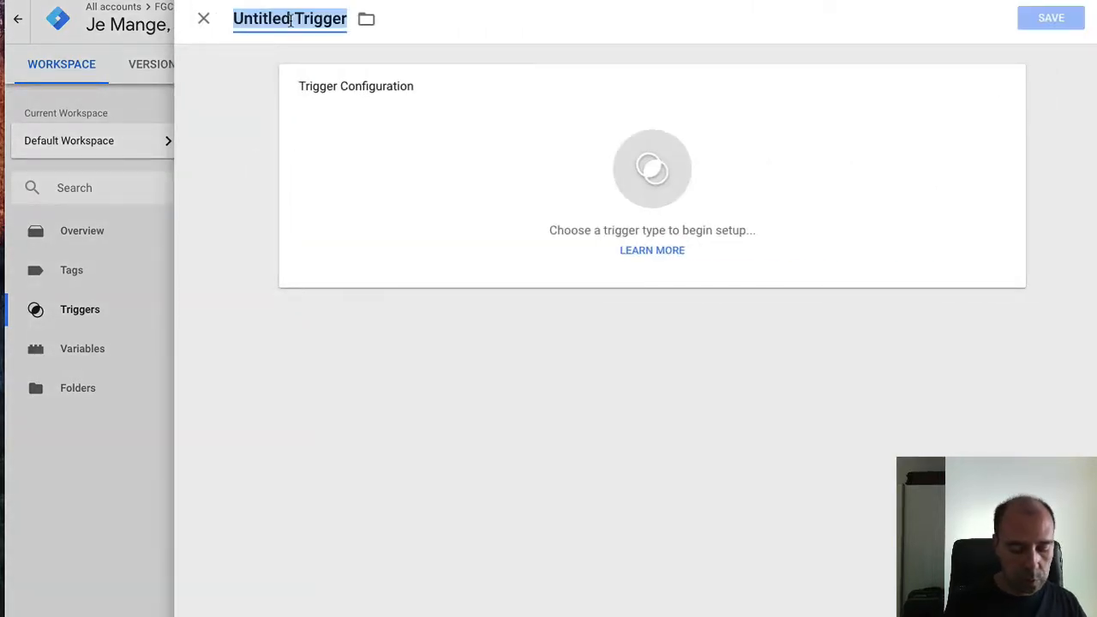
text(Engaged)
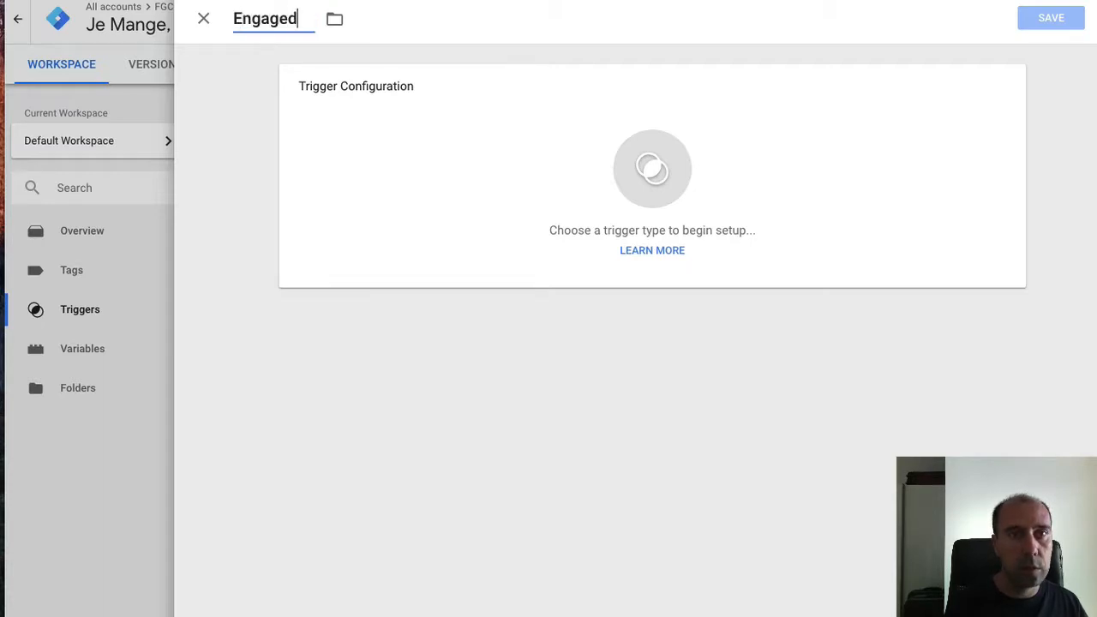
text( Visitor )
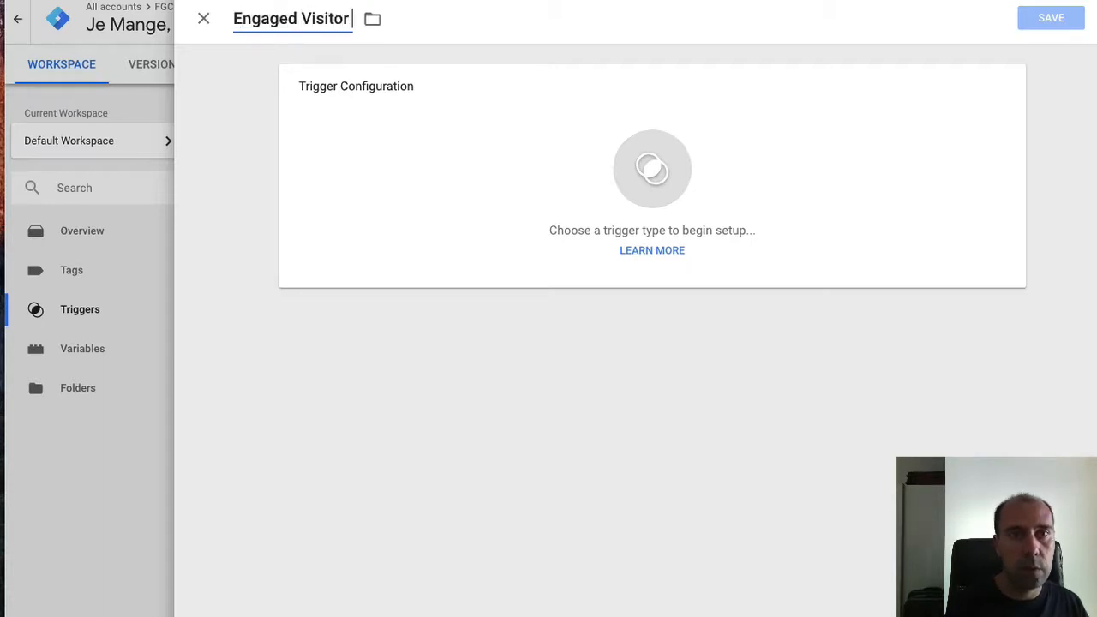
text(- 30s)
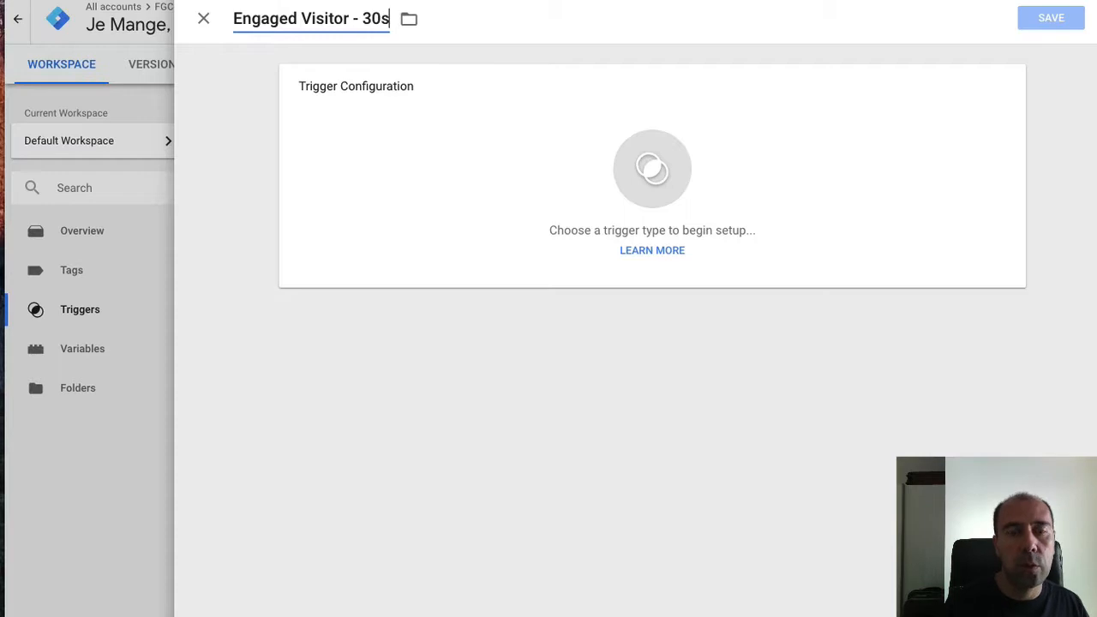
- Set the trigger type to Custom Event with the event name engagementTimer
click(641, 172)
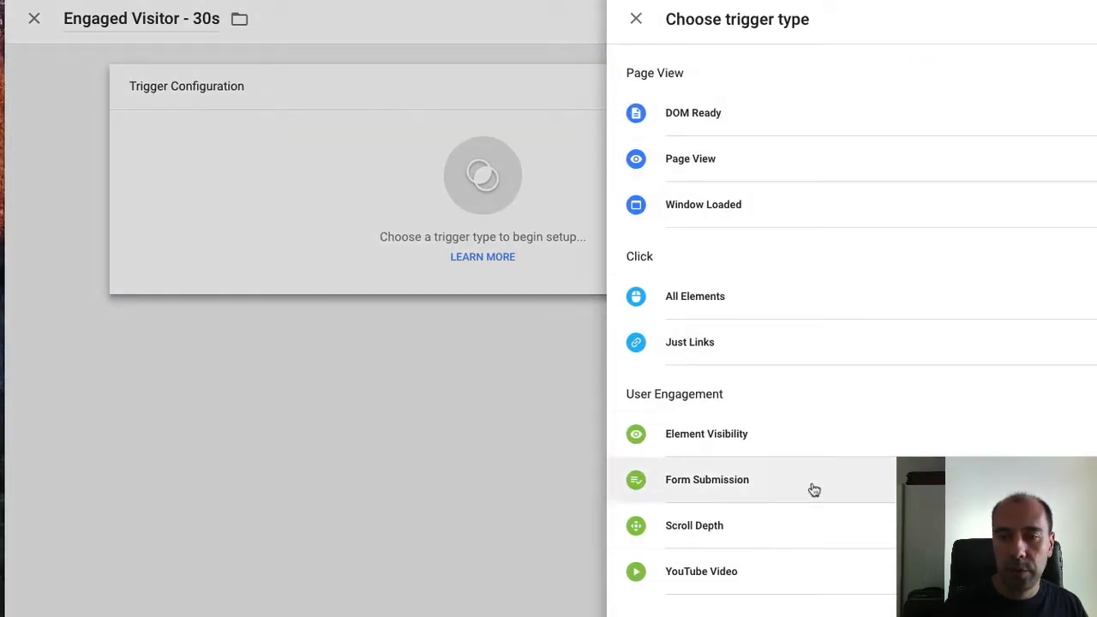
scroll(796, 350, down, 2)
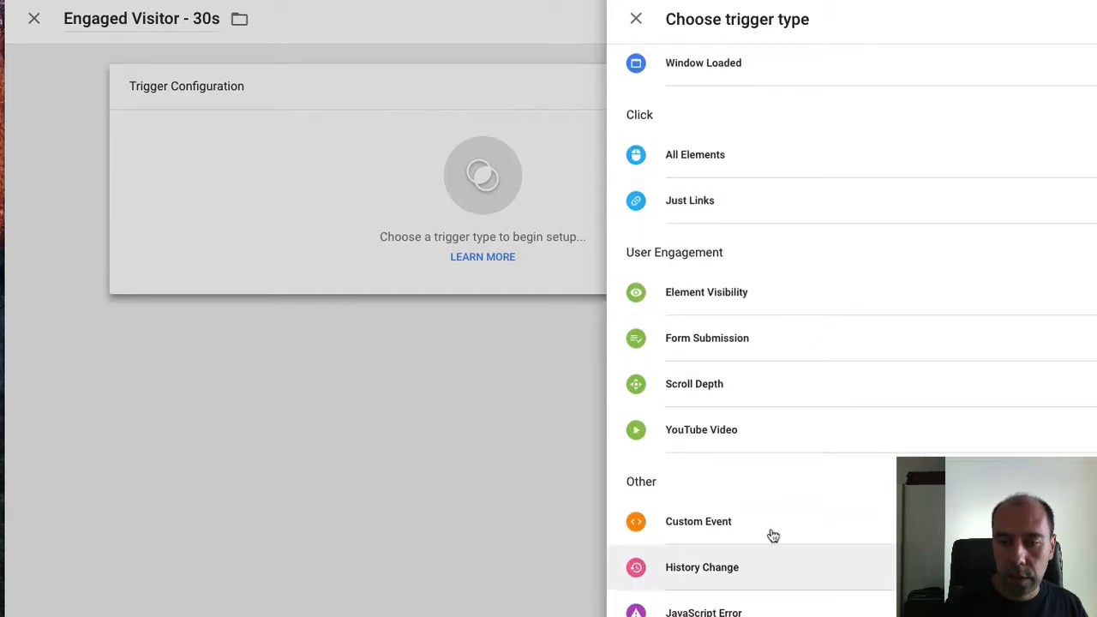
click(771, 519)
click(416, 221)
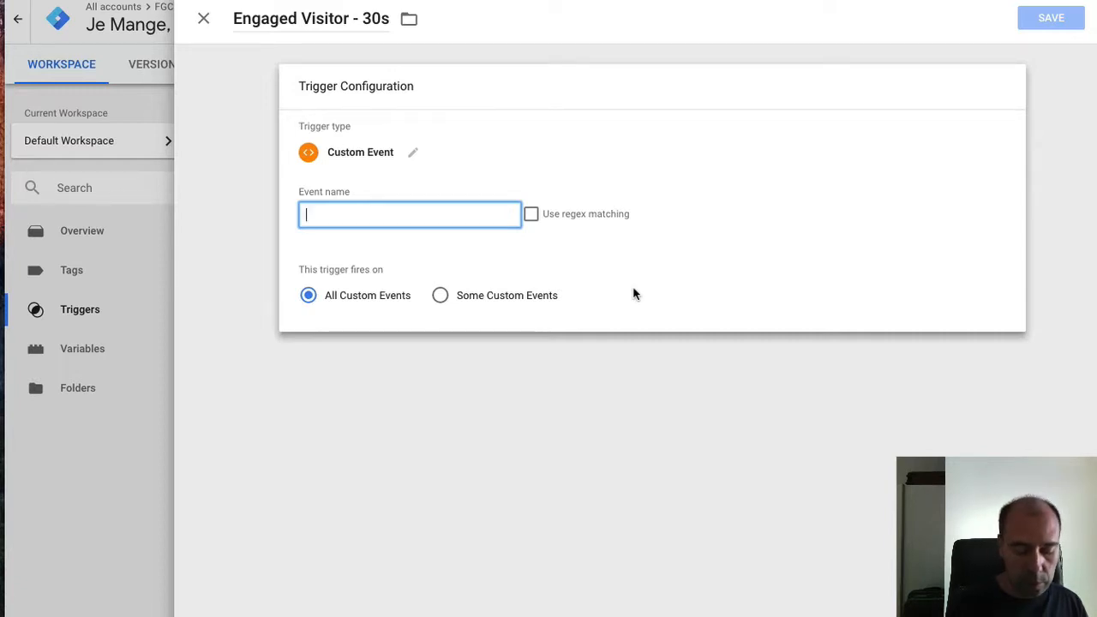
text(engagement)
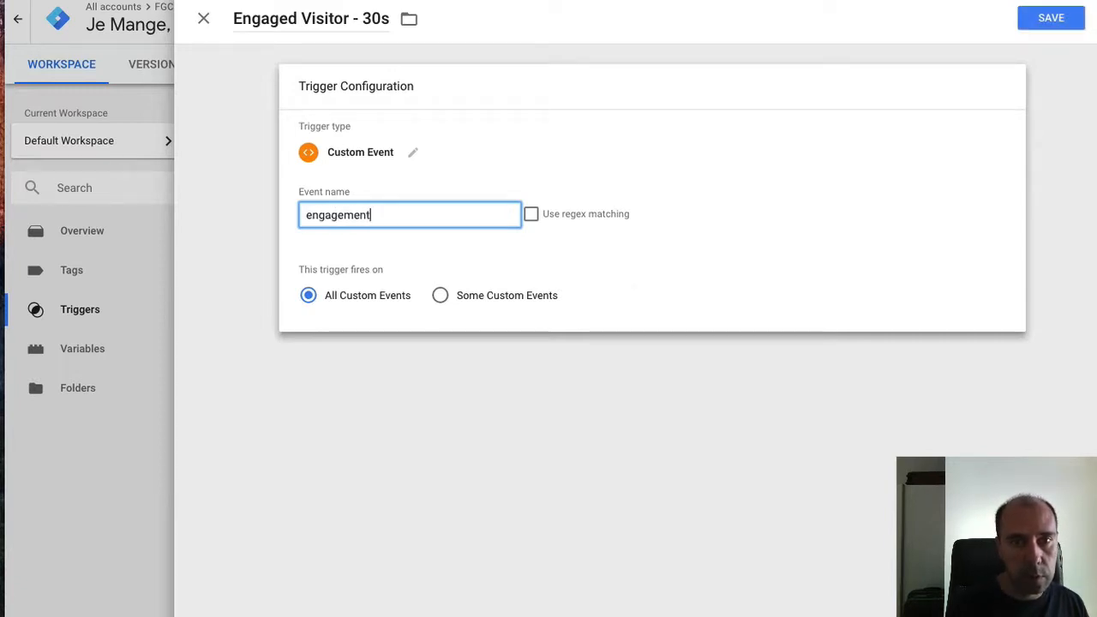
text(Timer)
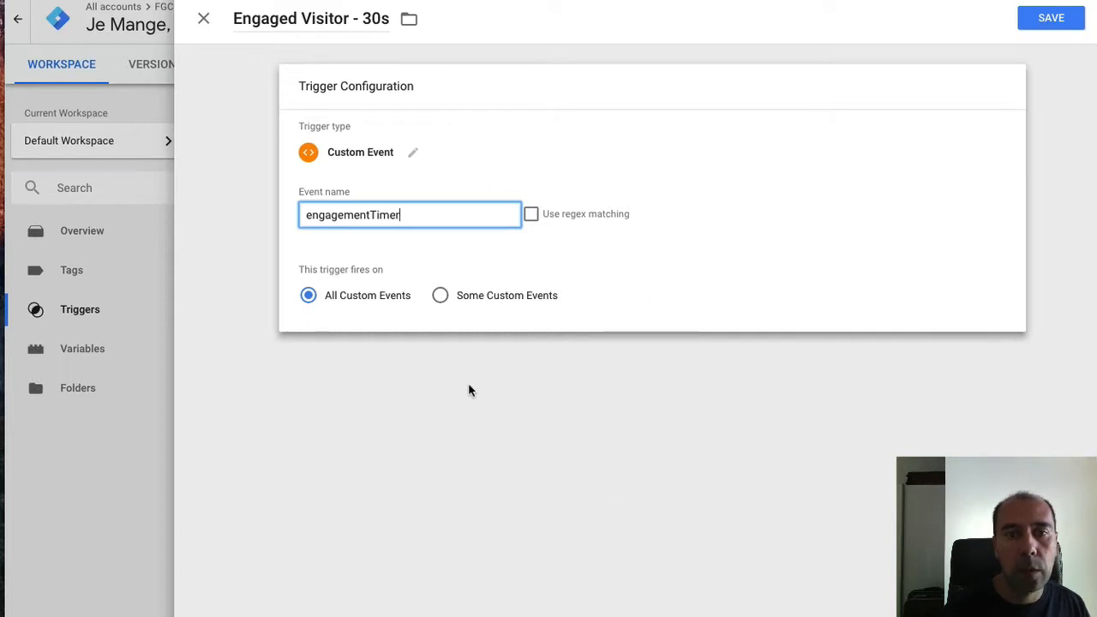
- Make the trigger fire on Some Custom Events where DLV - Engagement Timer Counter contains 30, and save the trigger
click(440, 297)
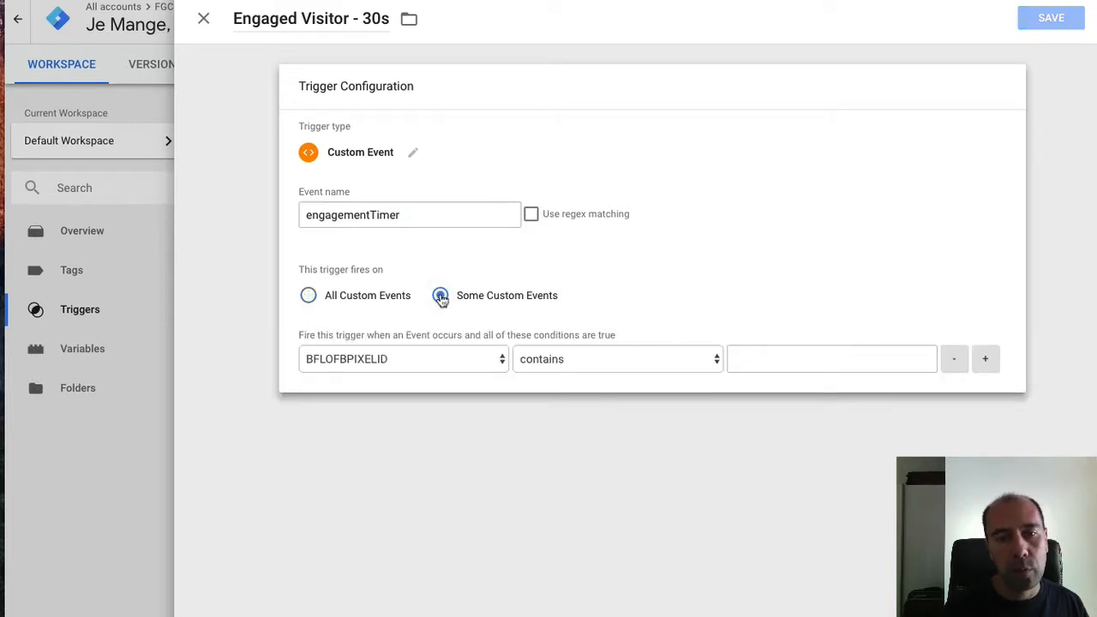
click(438, 365)
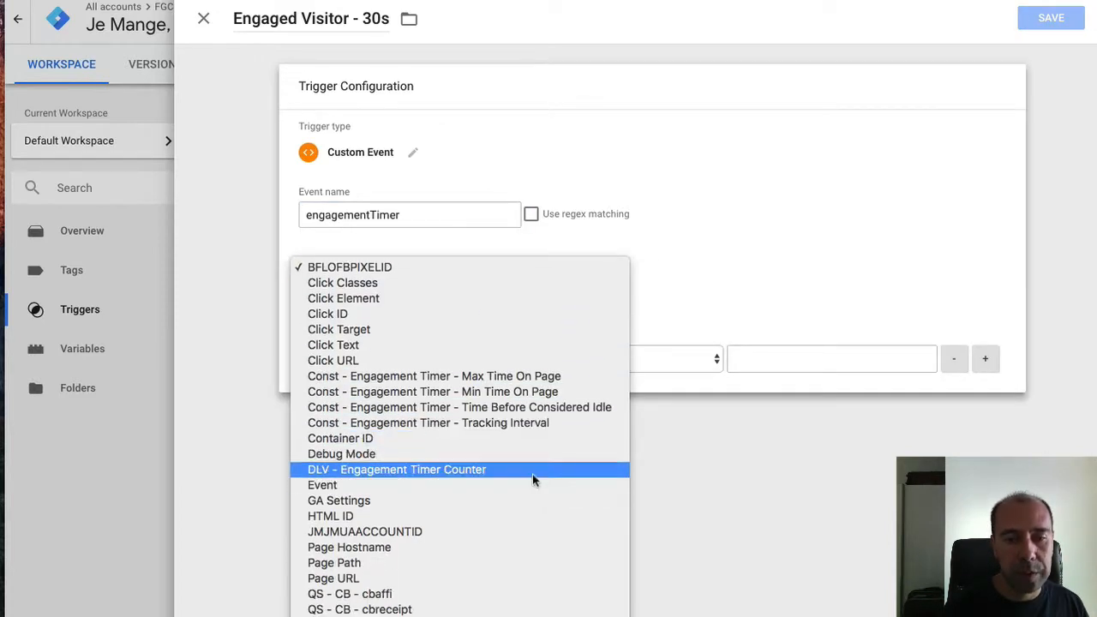
click(515, 475)
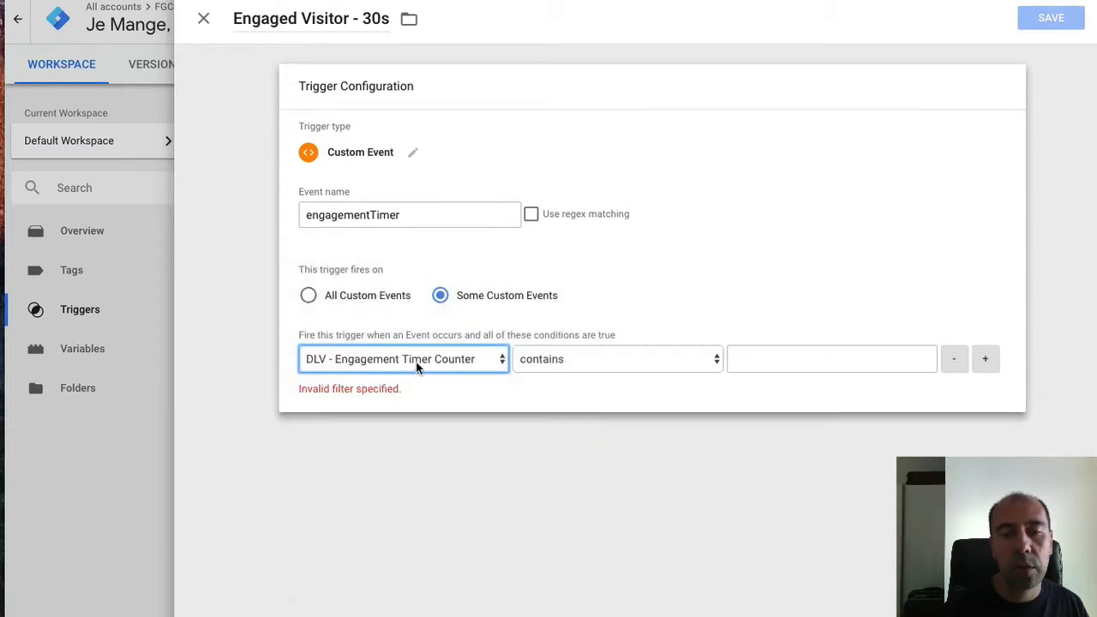
click(755, 364)
text(30)
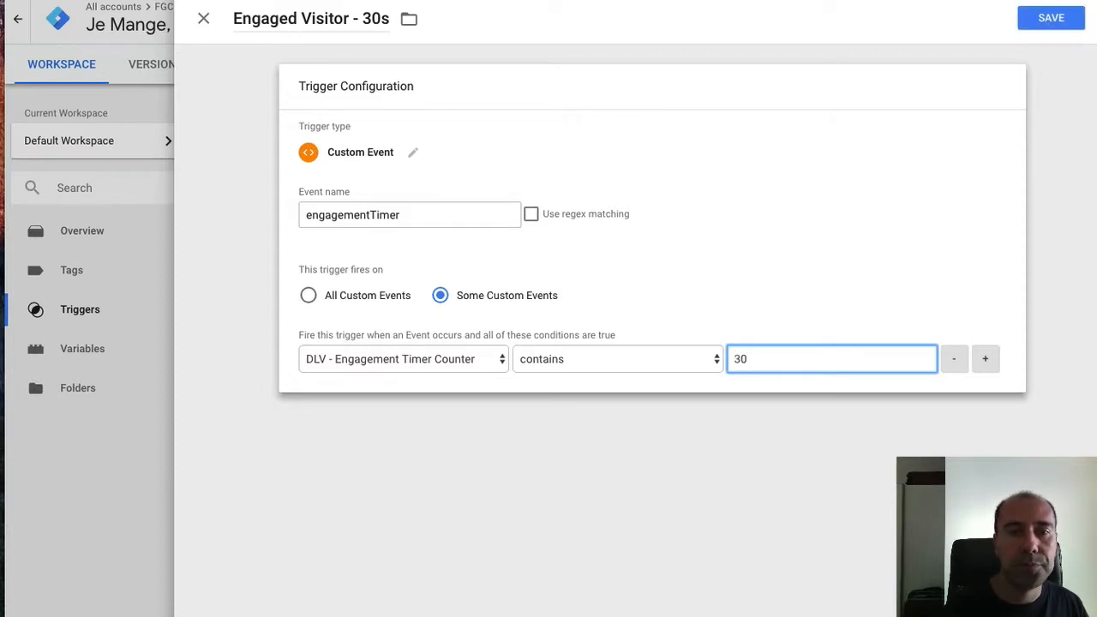
click(1053, 19)
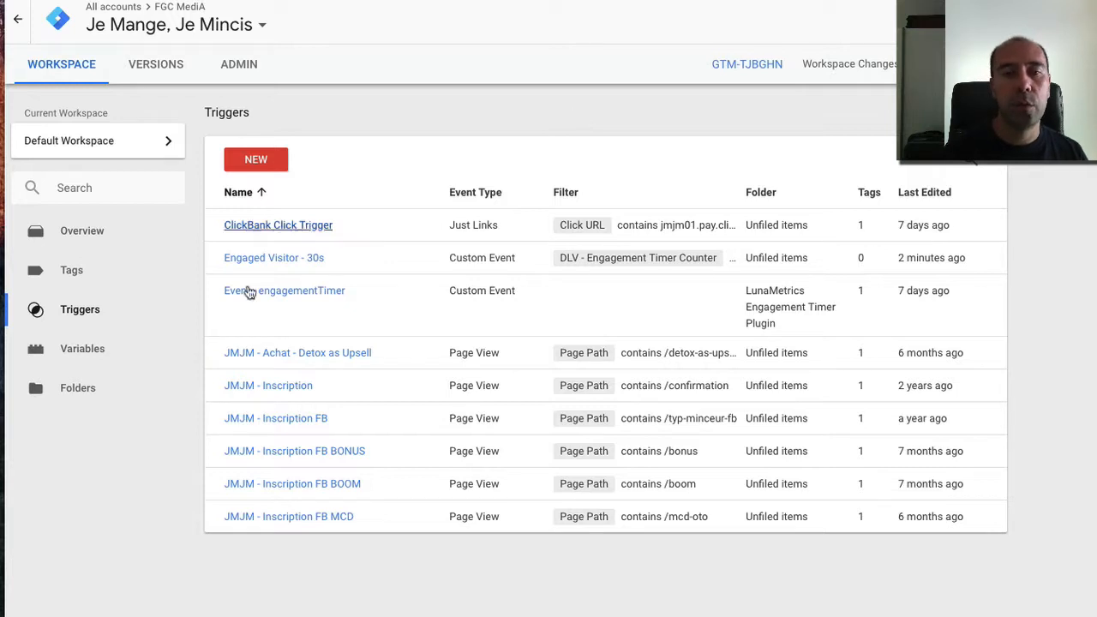
- Replace the All Pages firing trigger of the FB - Base Pixel tag with Engaged Visitor - 30s and save the tag
click(90, 273)
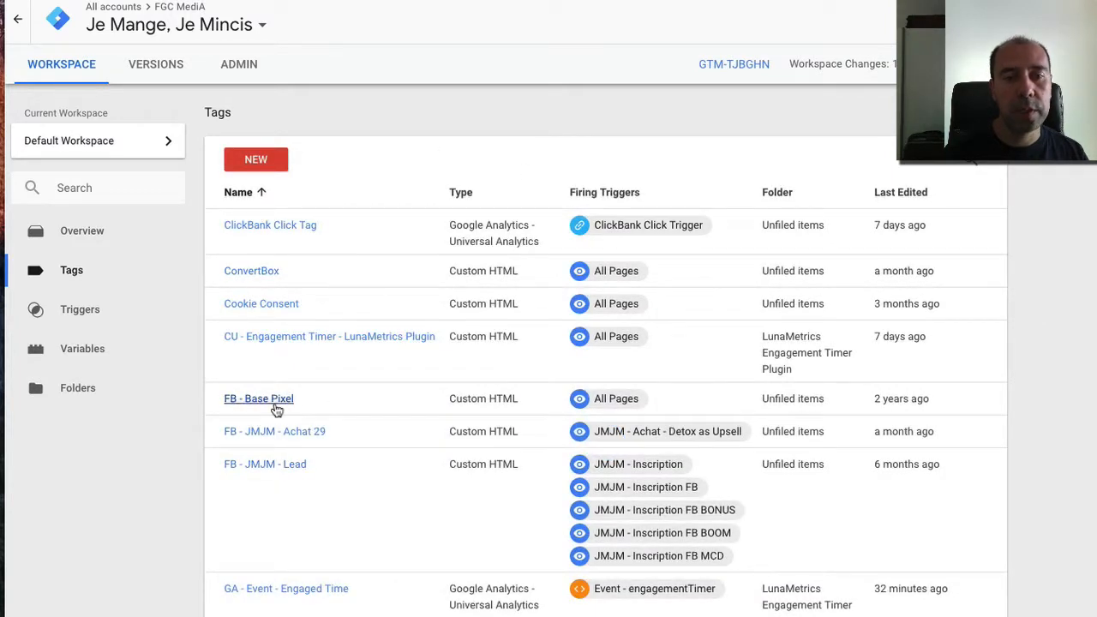
click(276, 410)
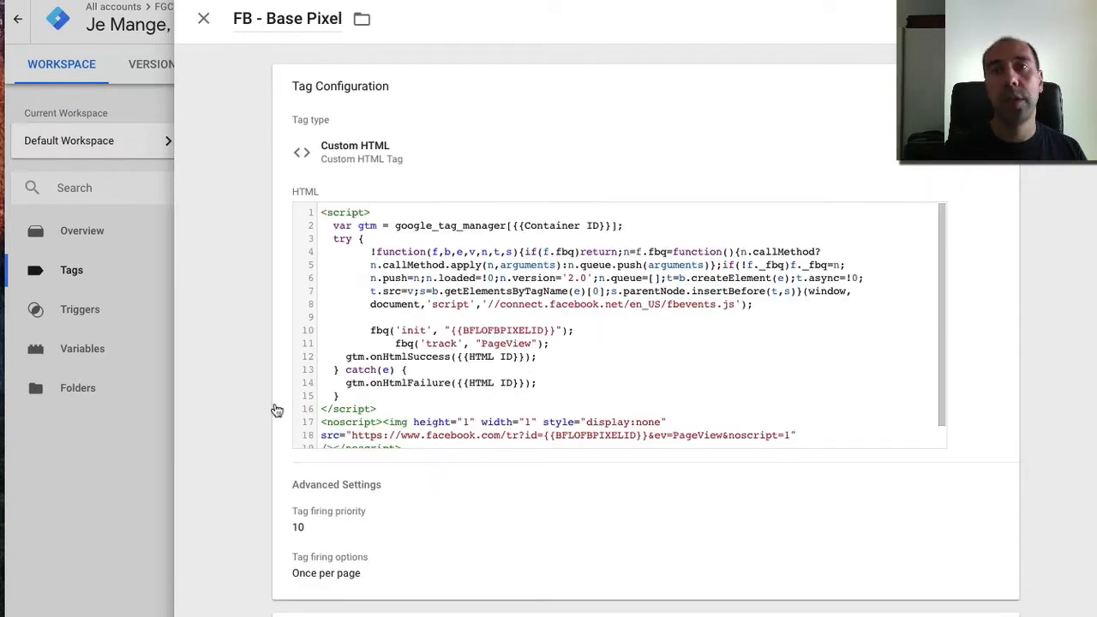
scroll(931, 421, down, 3)
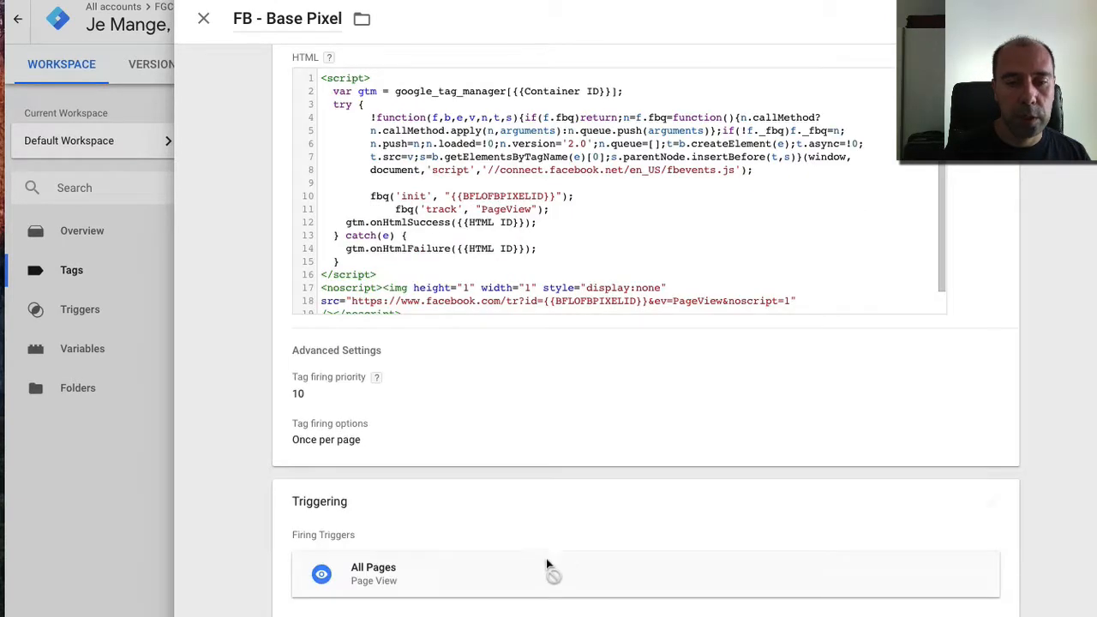
scroll(808, 521, down, 2)
click(994, 400)
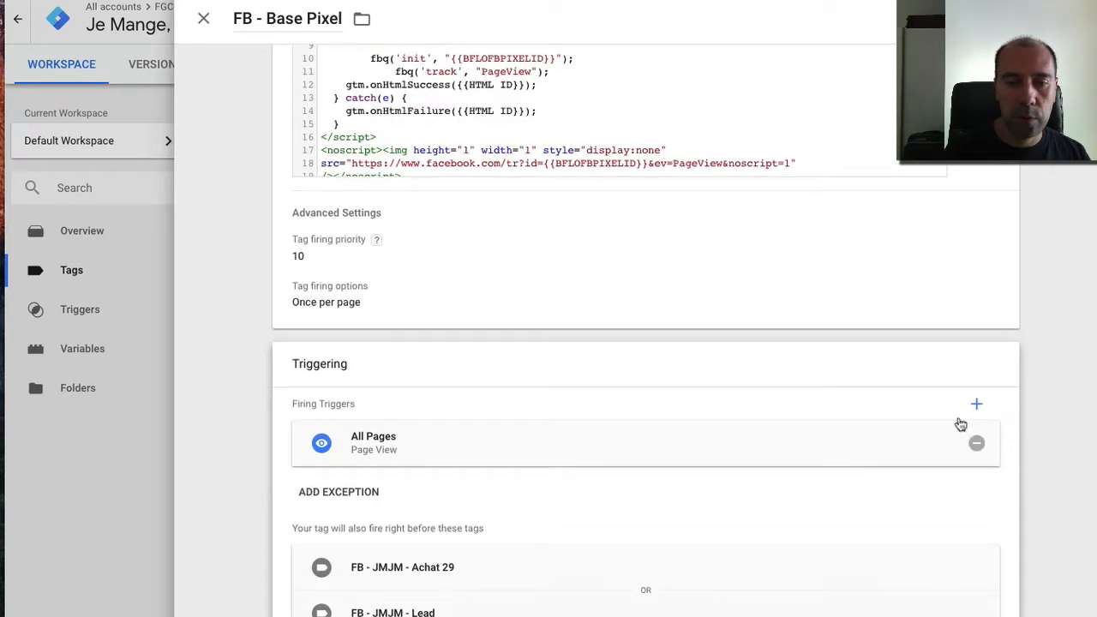
click(977, 405)
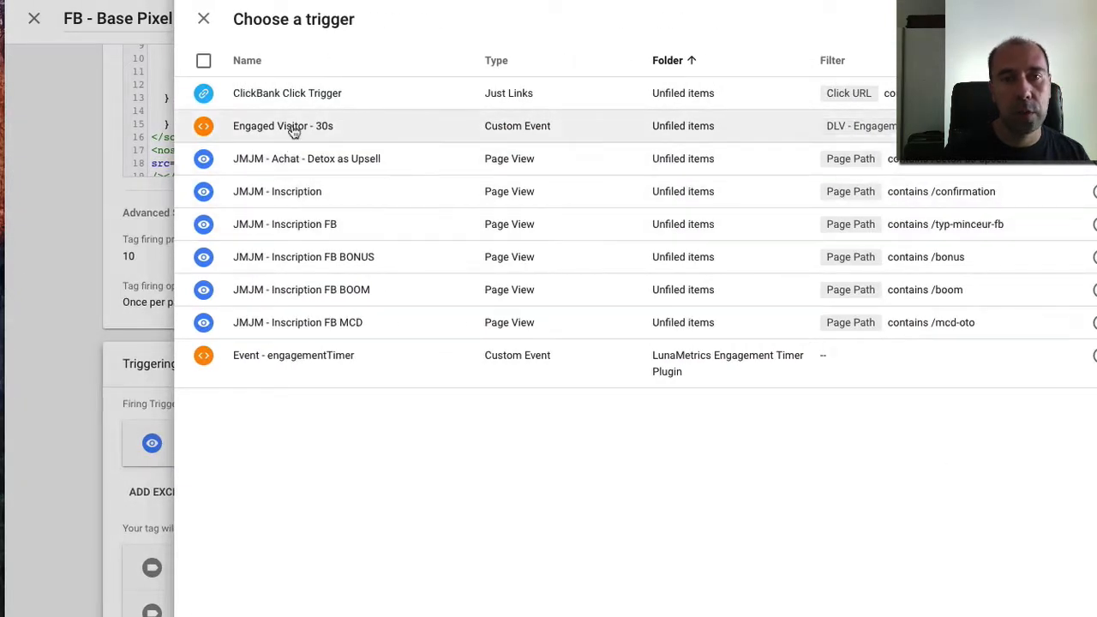
click(326, 131)
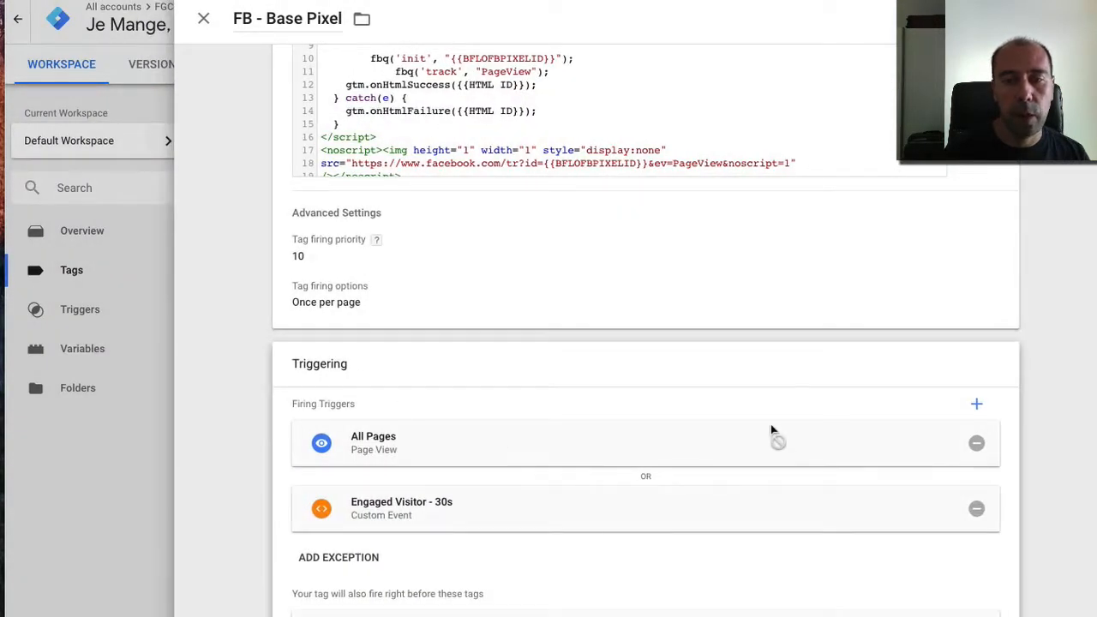
click(980, 447)
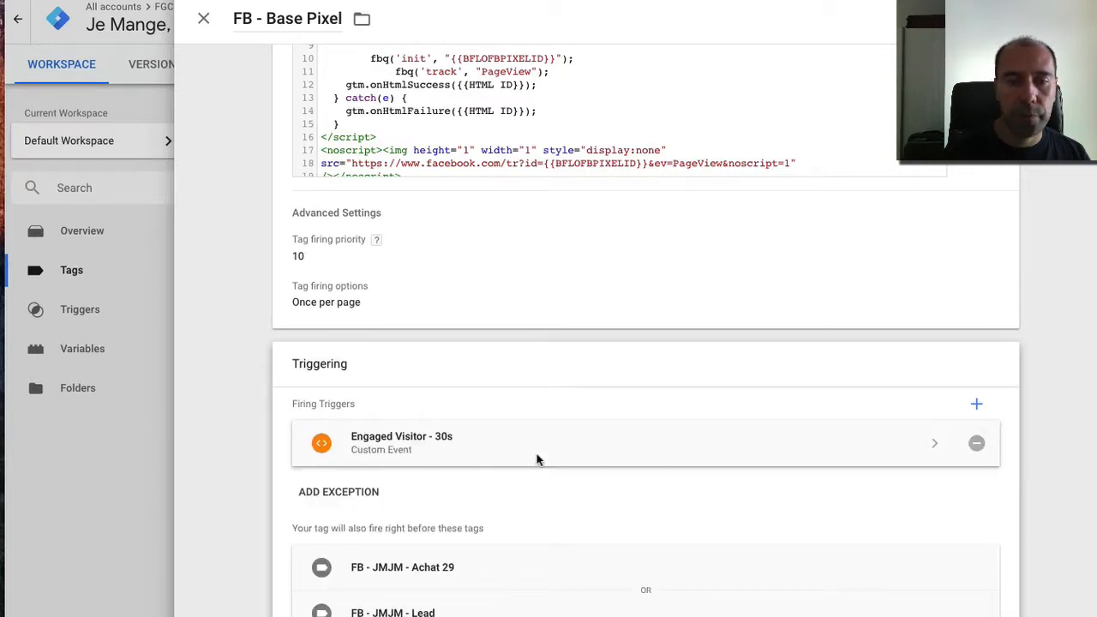
click(531, 391)
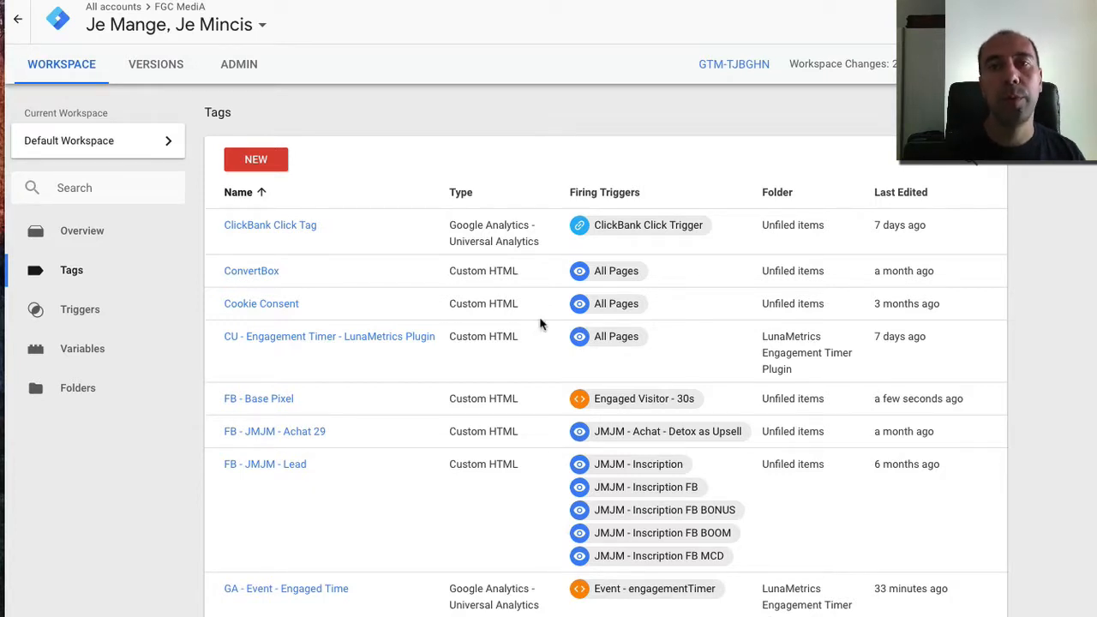
- Start previewing the workspace and open the Je Mange, Je Mincis website in a new browser tab
key(ctrl+Tab)
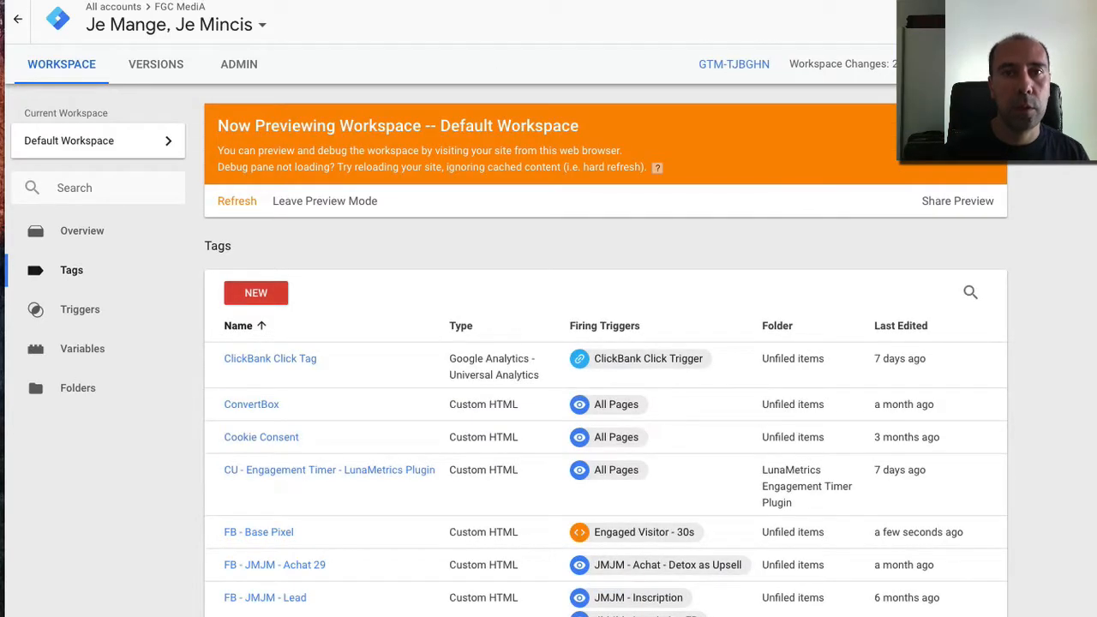
key(super+t)
text(je)
key(Return)
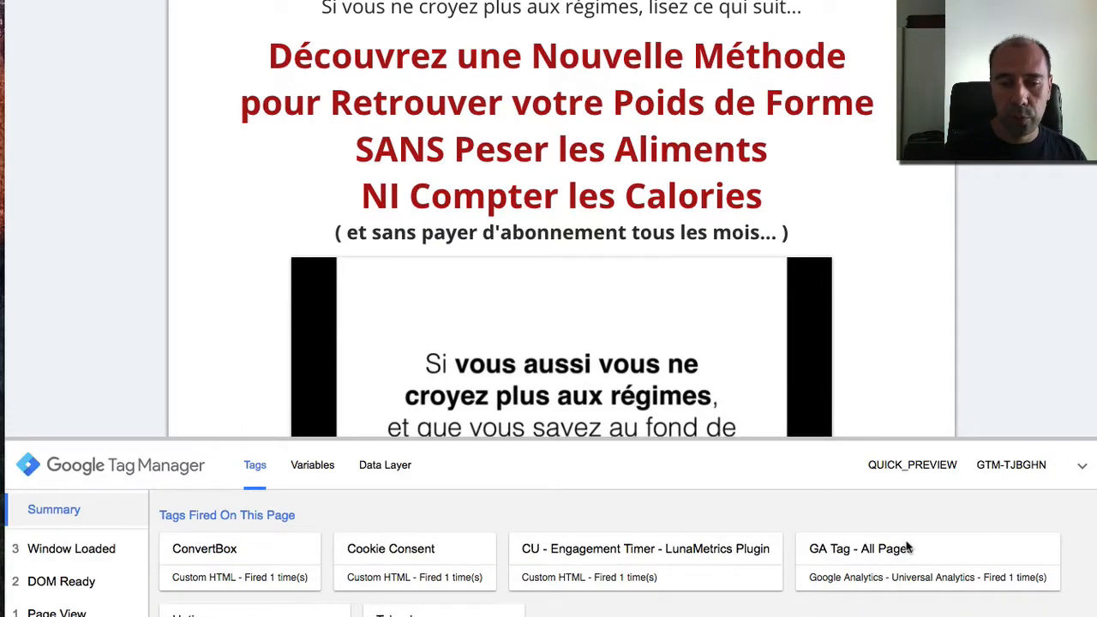
- Examine in the debug pane's summary which tags fired and which did not fire on the page
scroll(892, 557, down, 2)
scroll(877, 569, up, 1)
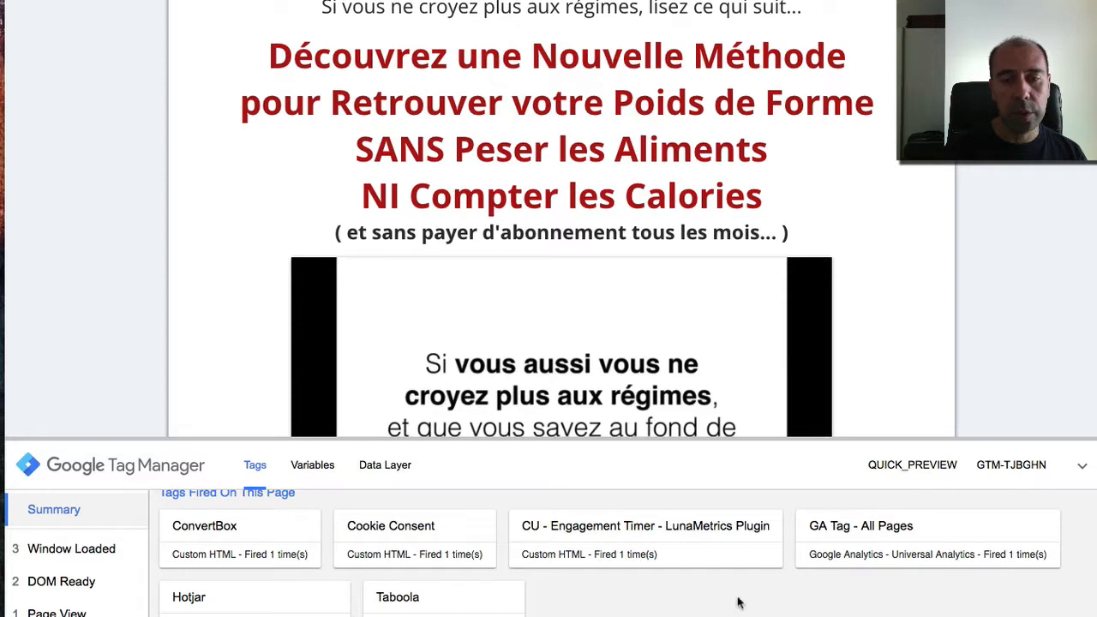
click(572, 533)
click(36, 512)
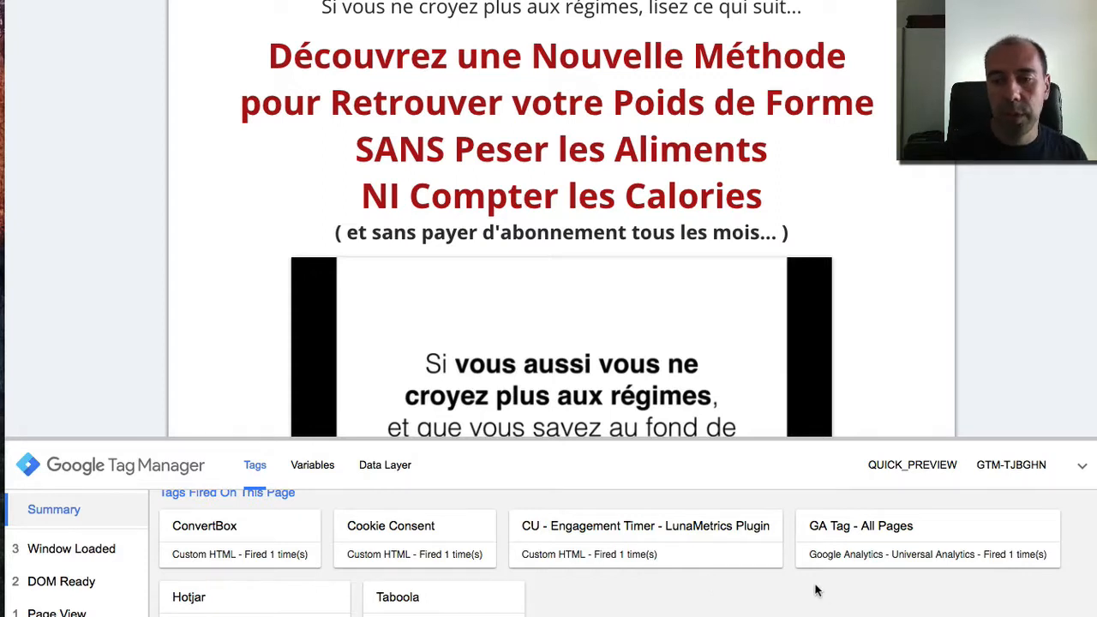
scroll(817, 589, up, 2)
scroll(817, 589, down, 1)
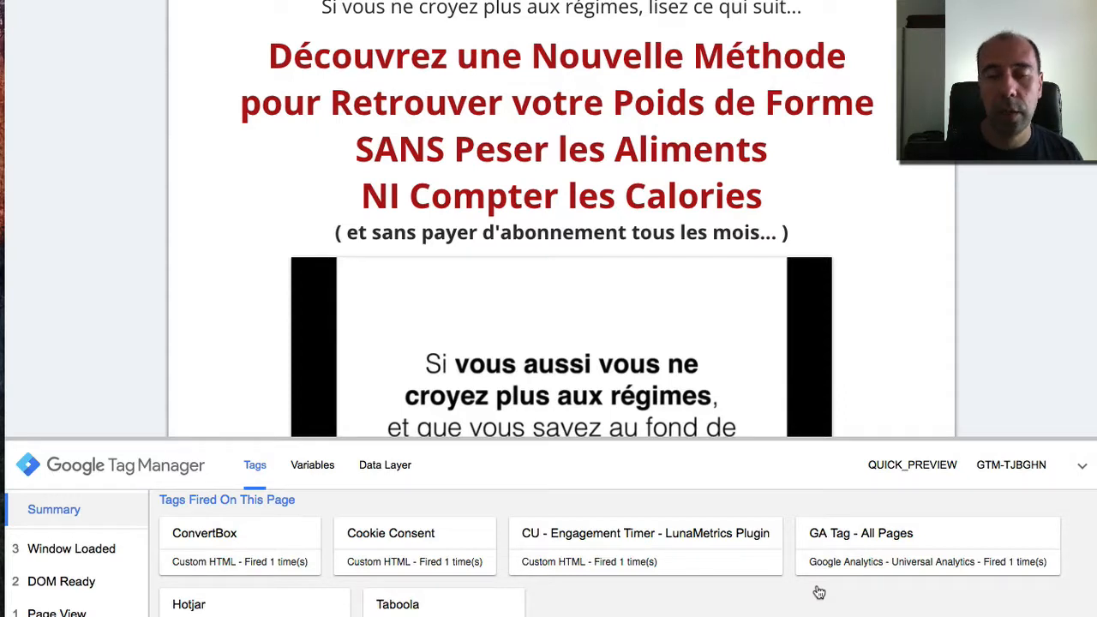
scroll(823, 592, down, 2)
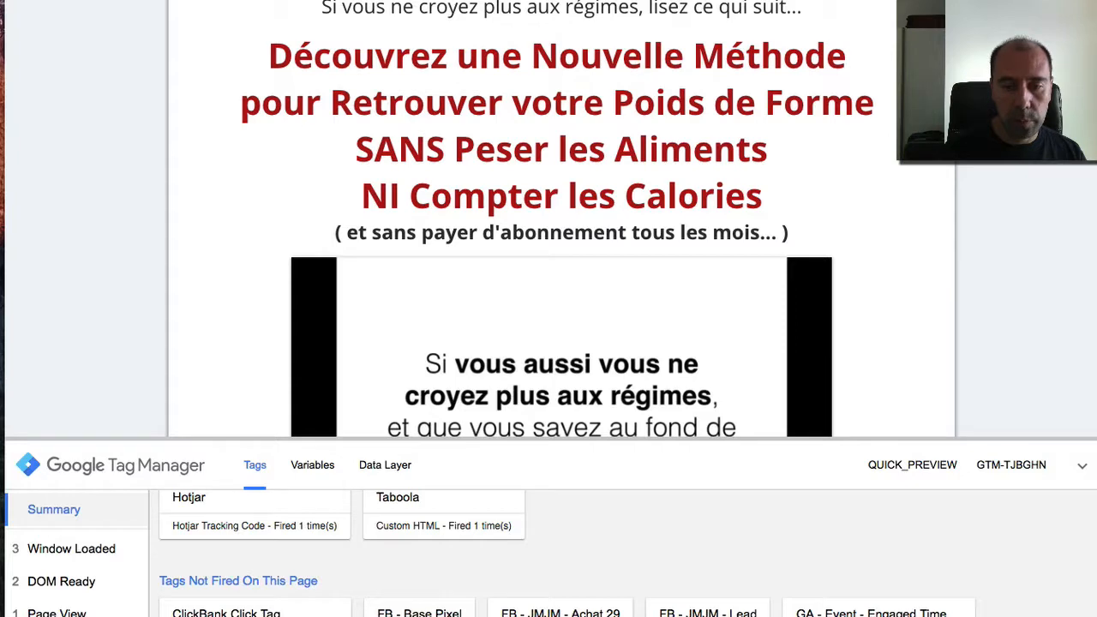
scroll(845, 529, up, 5)
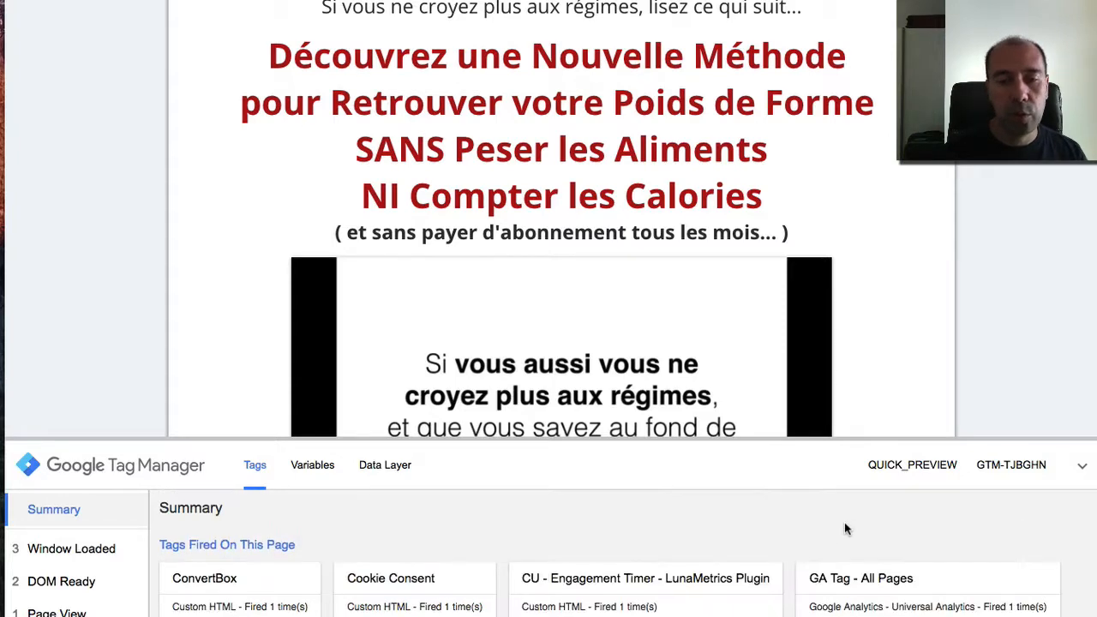
- Browse down the sales page as an engaged visitor and recheck the fired tags in the debug summary
scroll(1036, 240, down, 5)
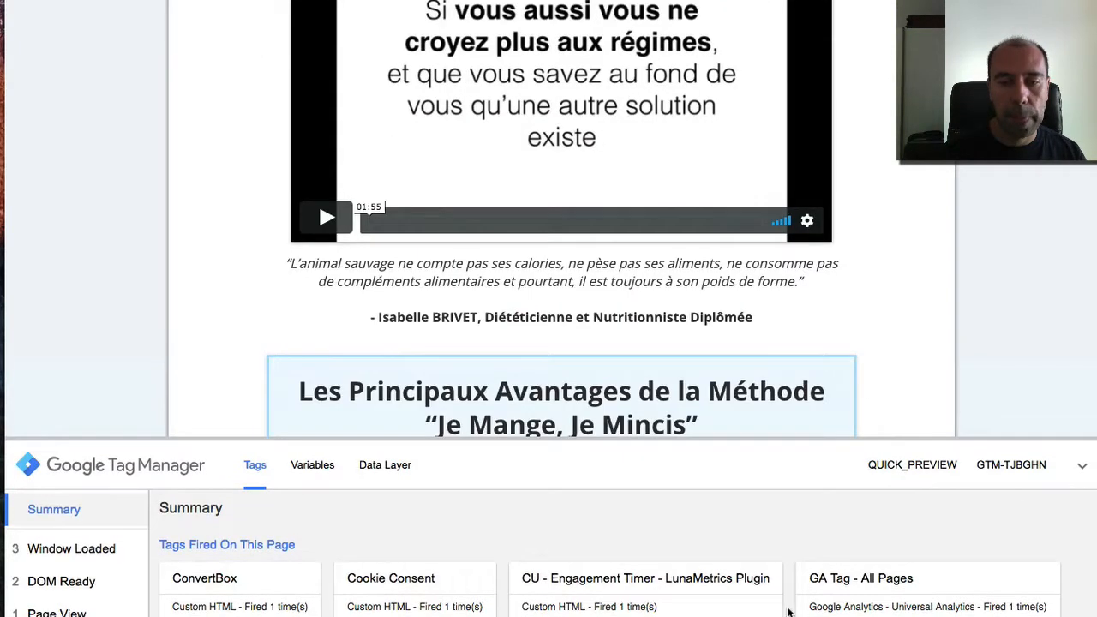
scroll(788, 598, down, 1)
scroll(1010, 293, down, 1)
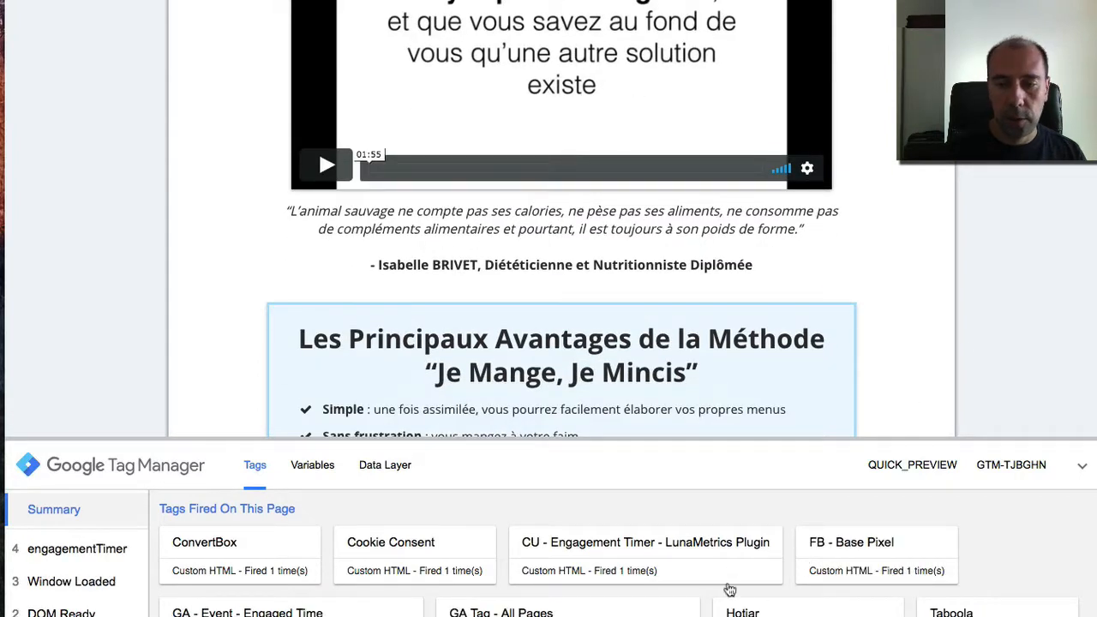
scroll(987, 540, down, 1)
scroll(987, 540, down, 1)
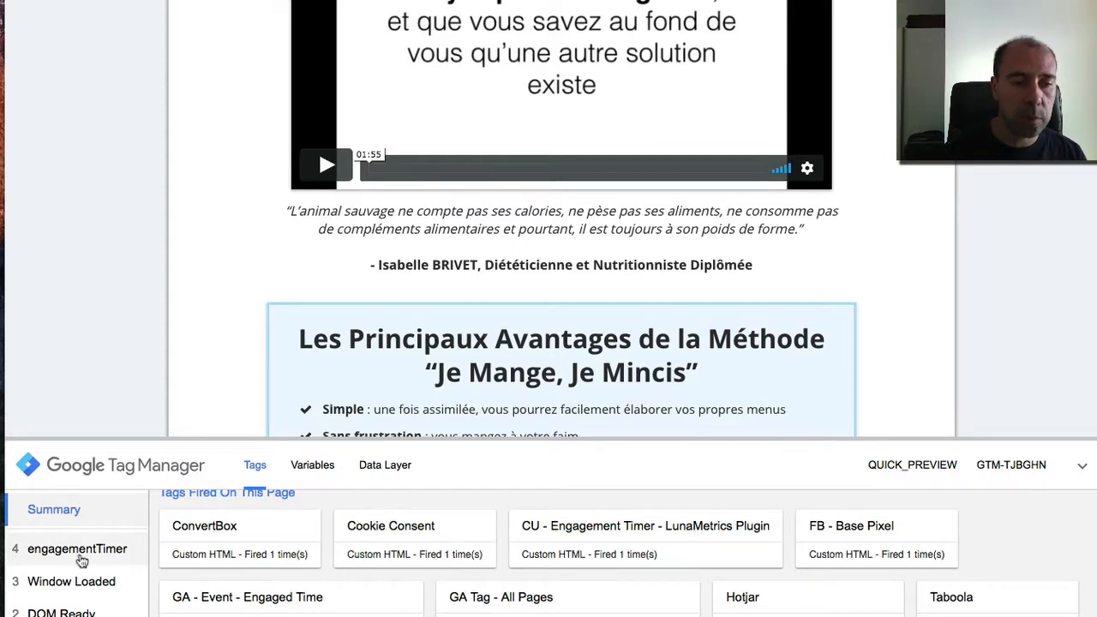
- Inspect the details of the fired FB - Base Pixel tag, including its firing trigger and filters
click(855, 523)
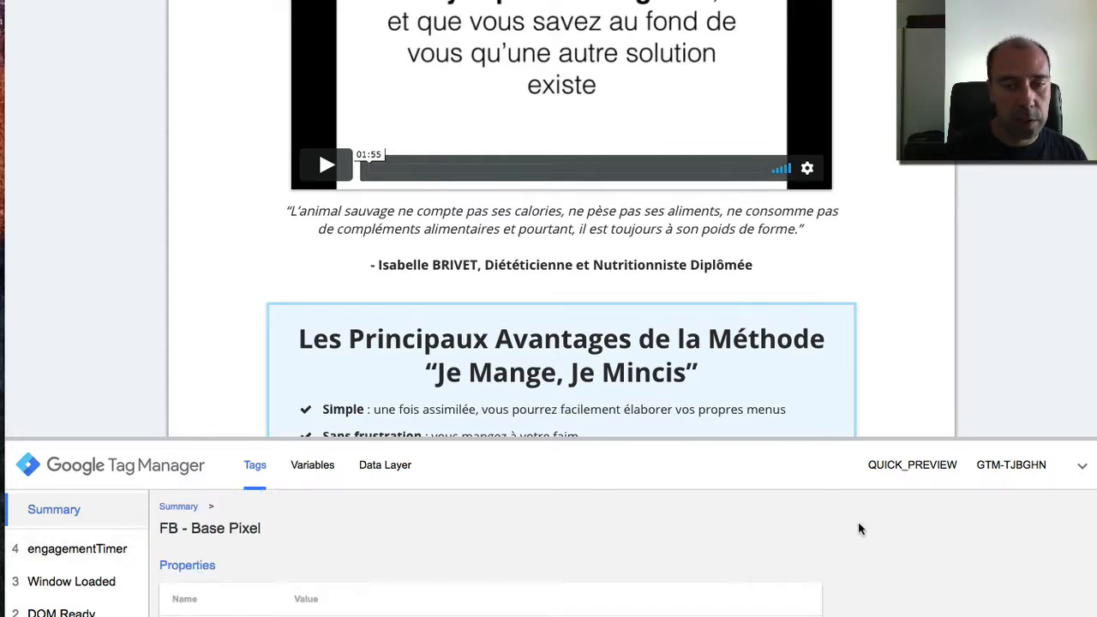
scroll(746, 600, down, 3)
scroll(745, 599, down, 10)
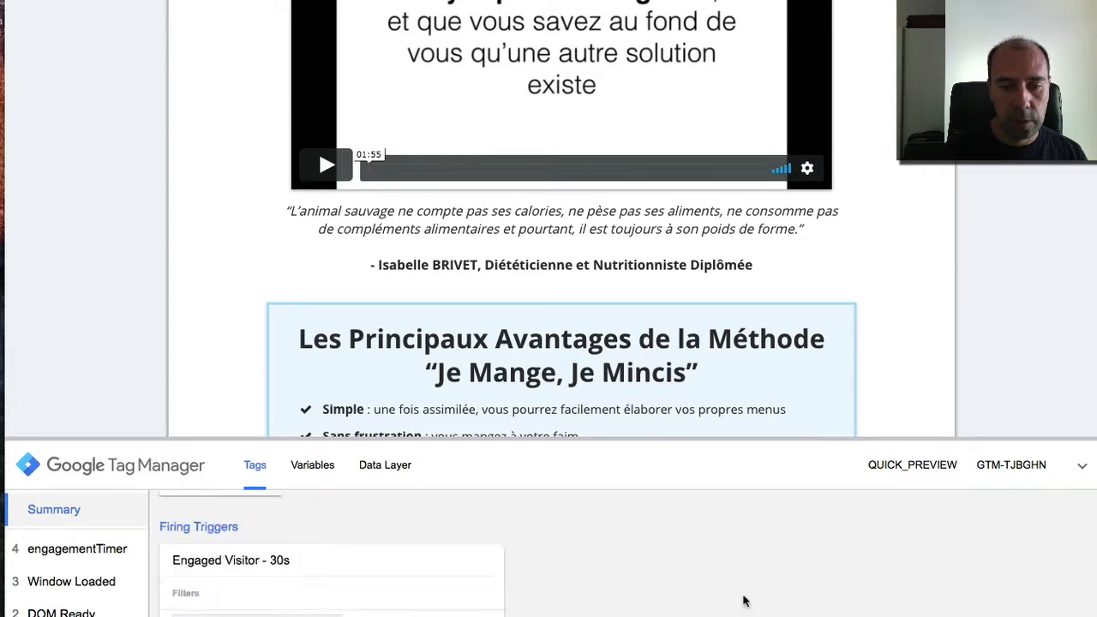
scroll(729, 603, up, 1)
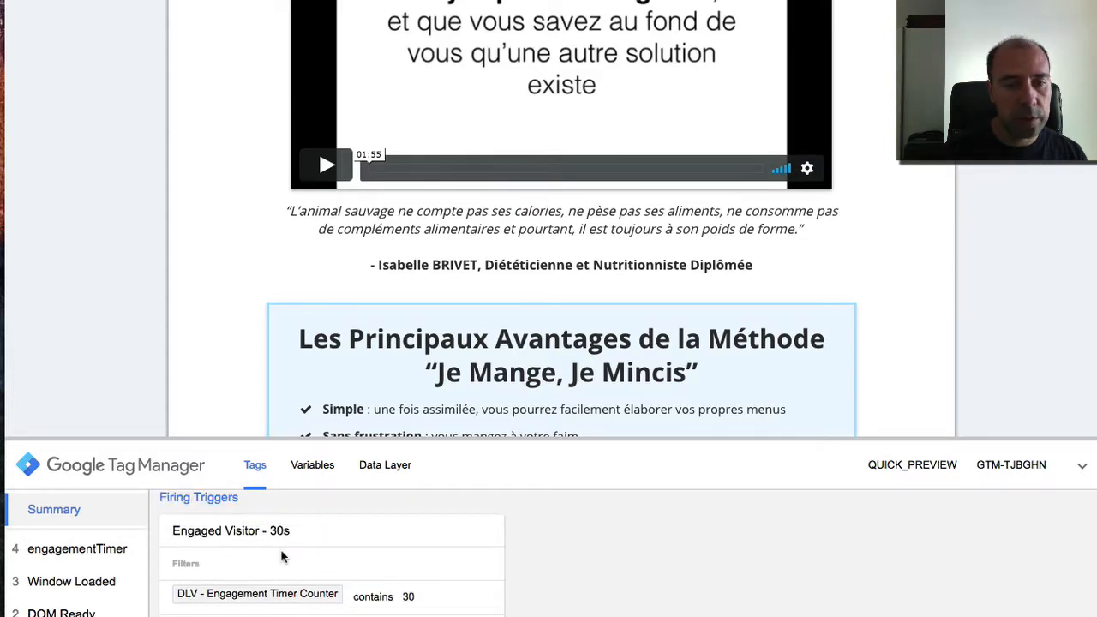
scroll(359, 595, up, 1)
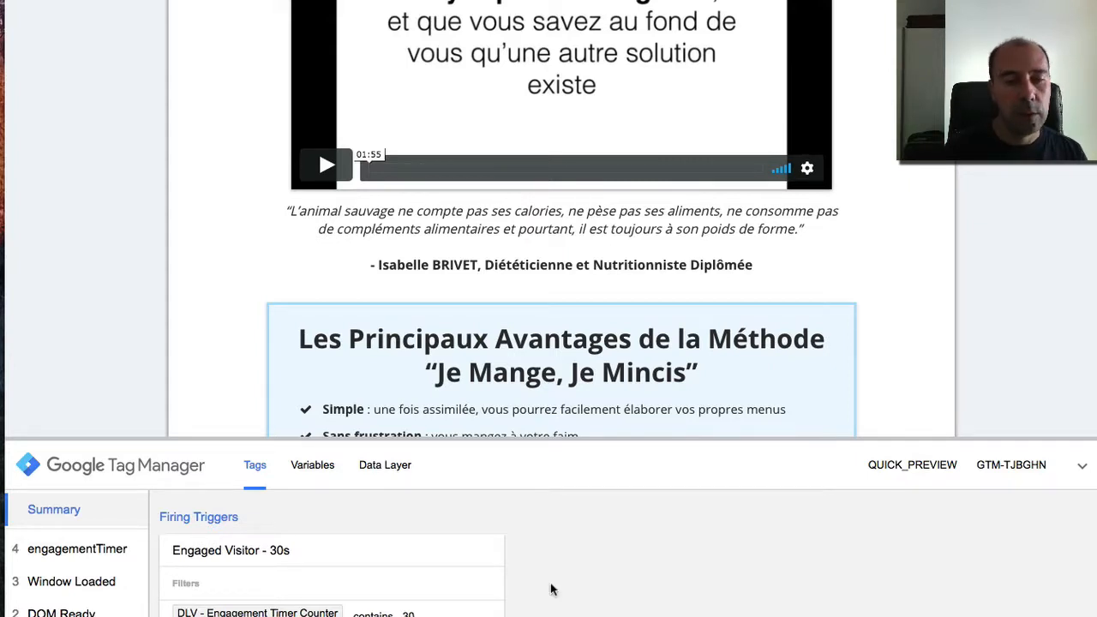
scroll(552, 588, up, 3)
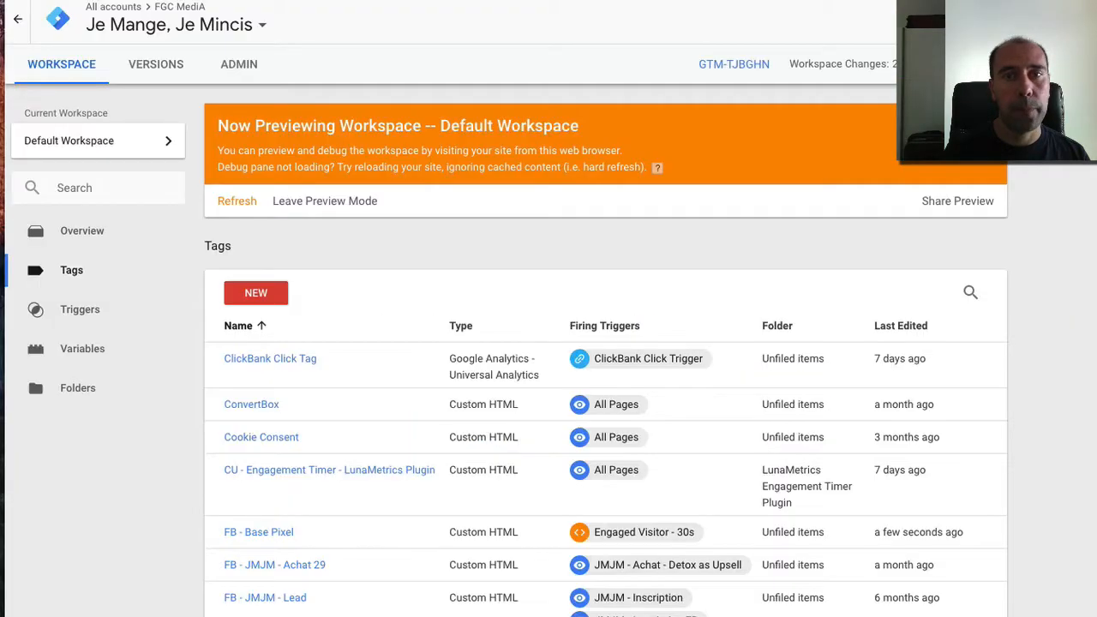
- Leave preview mode and publish the workspace changes to the Live environment without a version name or description
click(347, 206)
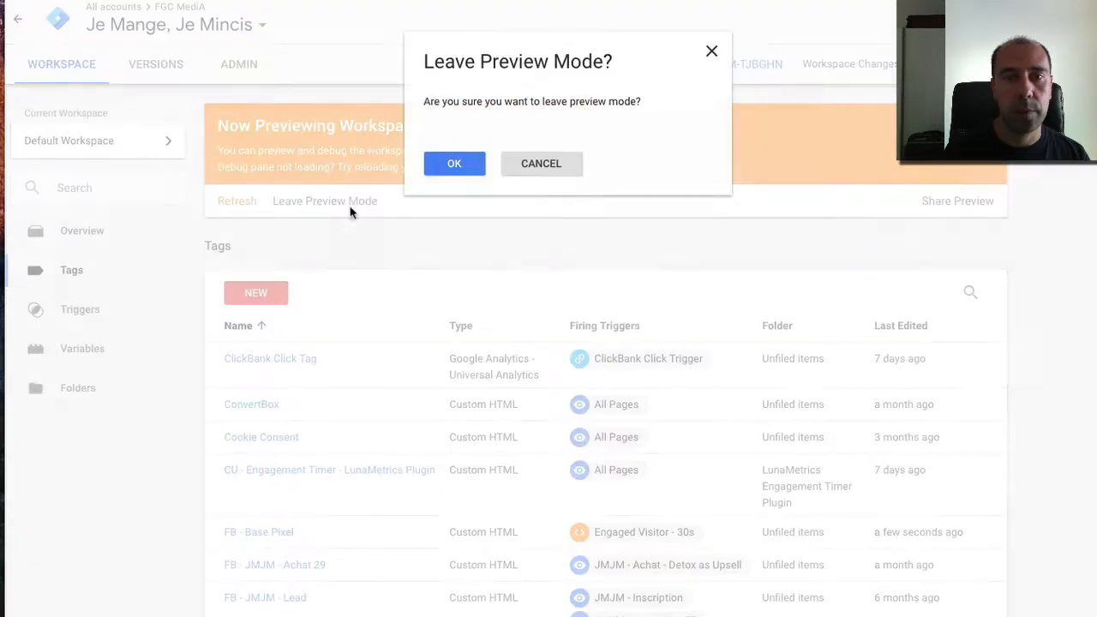
click(450, 170)
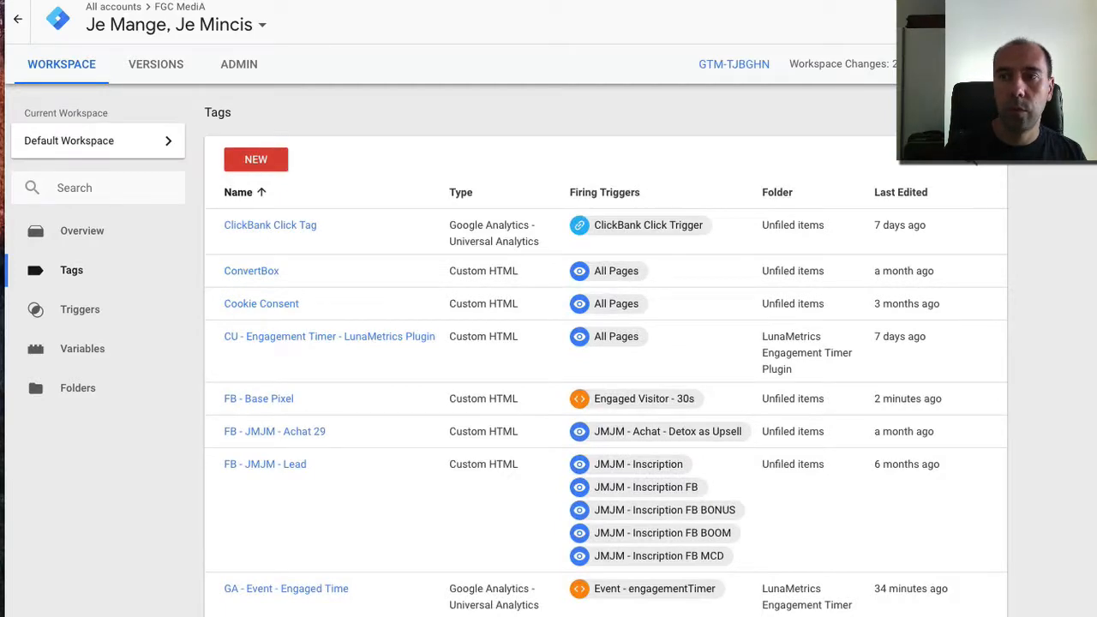
click(1024, 64)
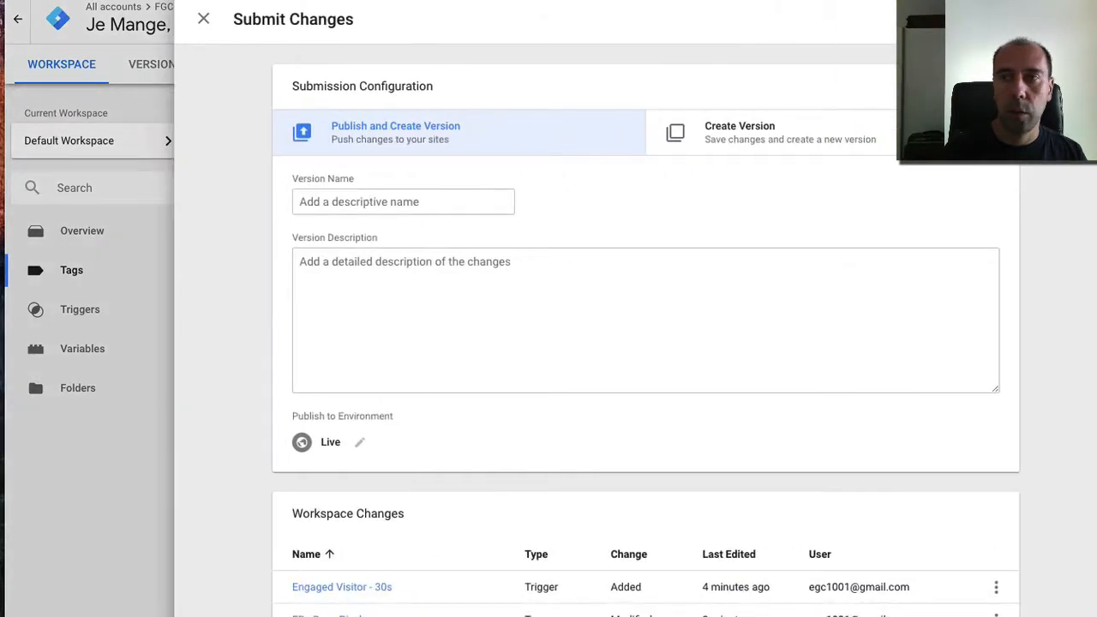
click(1042, 19)
click(403, 395)
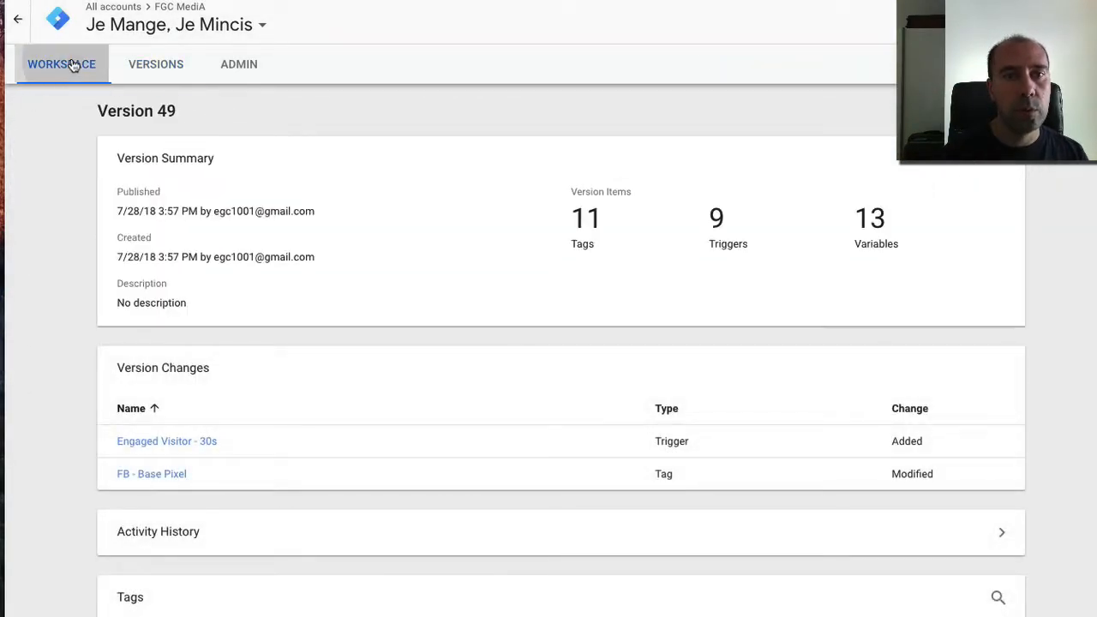
- Return to the workspace's tag list and open the FB - Base Pixel tag to view its configuration
click(77, 65)
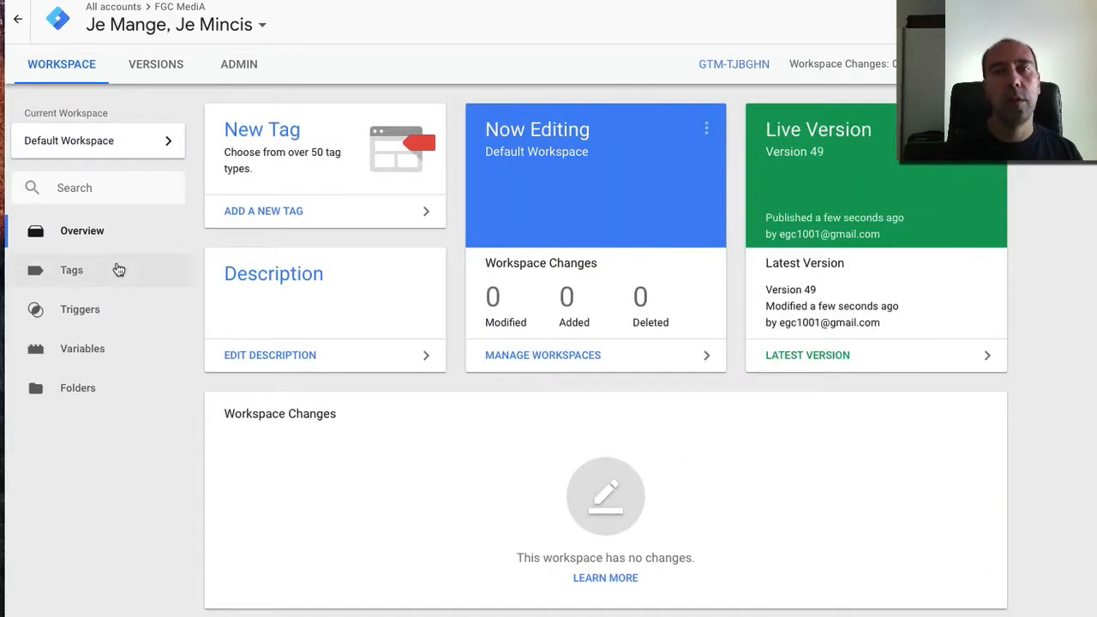
click(119, 270)
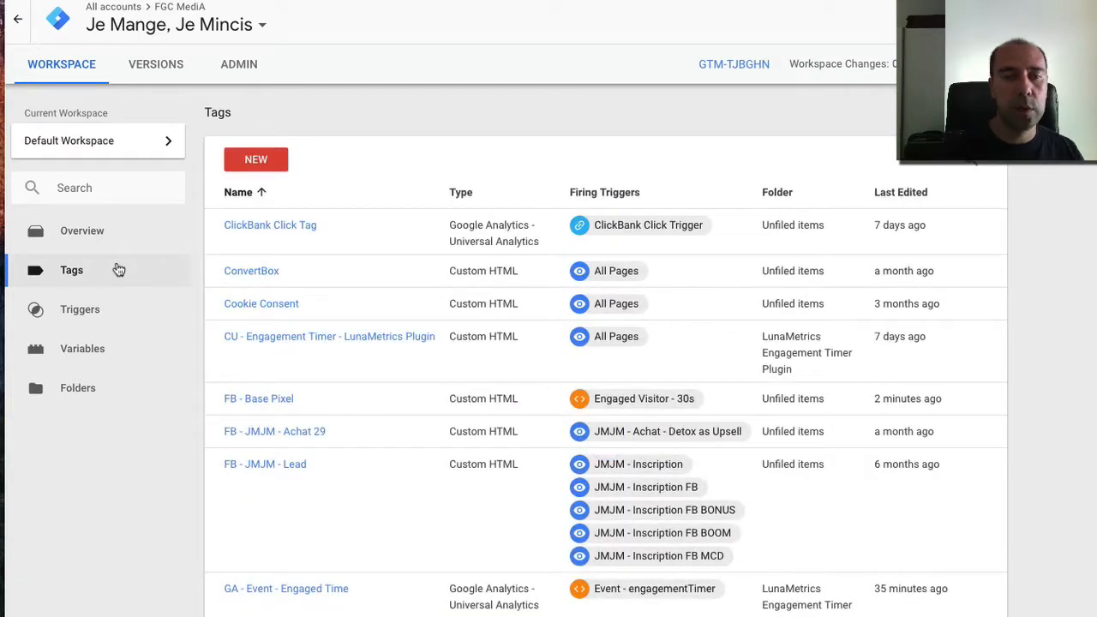
click(318, 392)
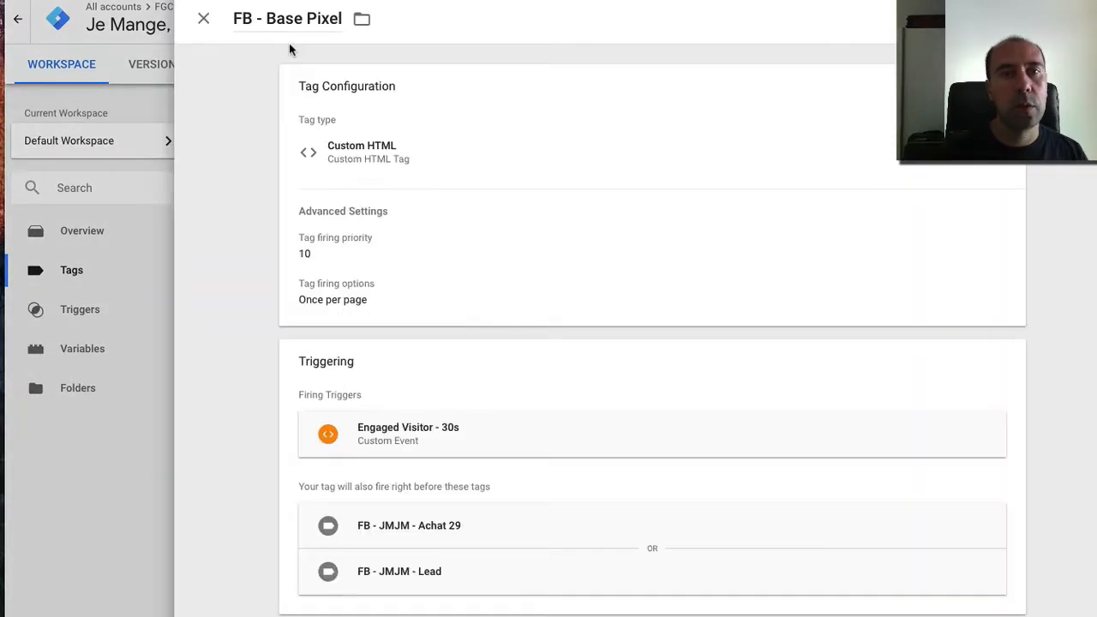
- Rename the open base pixel tag as FB - Delayed Base Pixel, save it and close its configuration
click(266, 18)
text(Delayed)
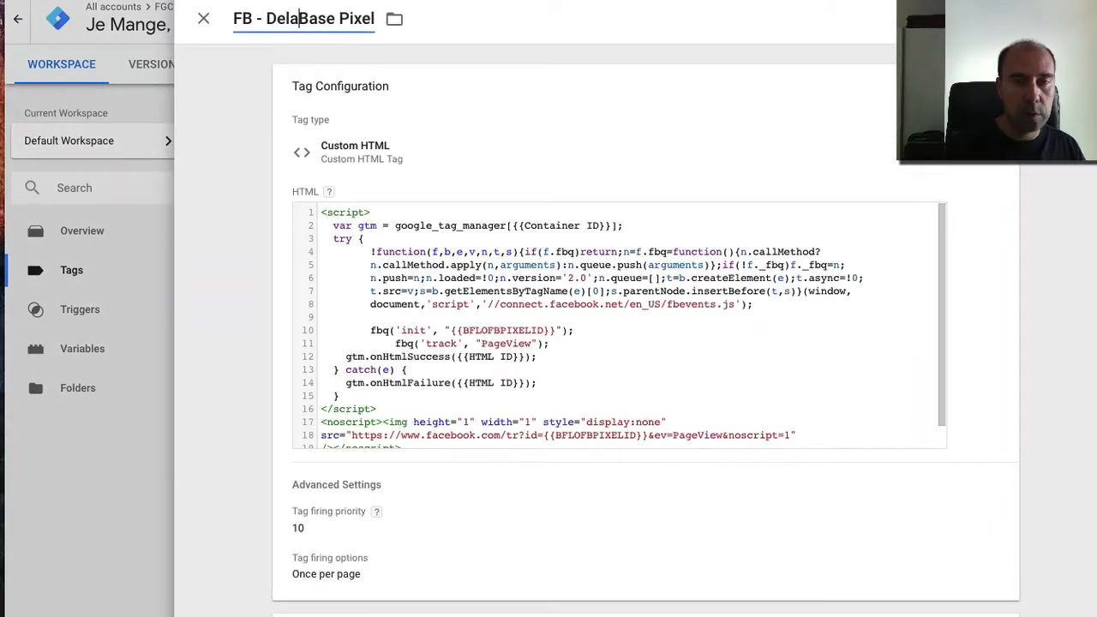
click(201, 217)
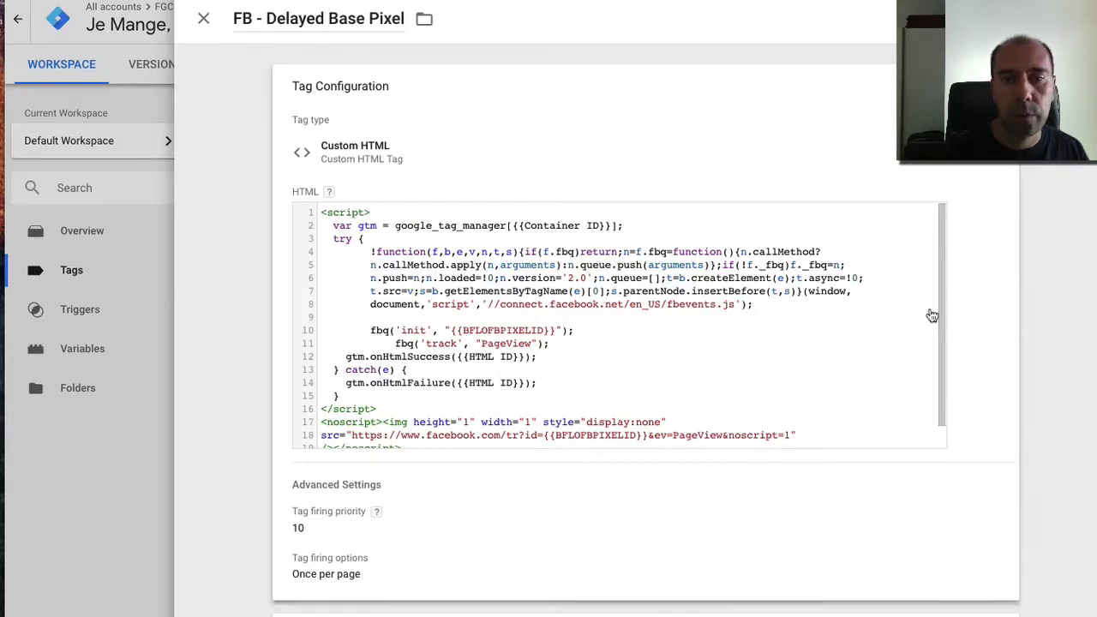
scroll(930, 314, down, 3)
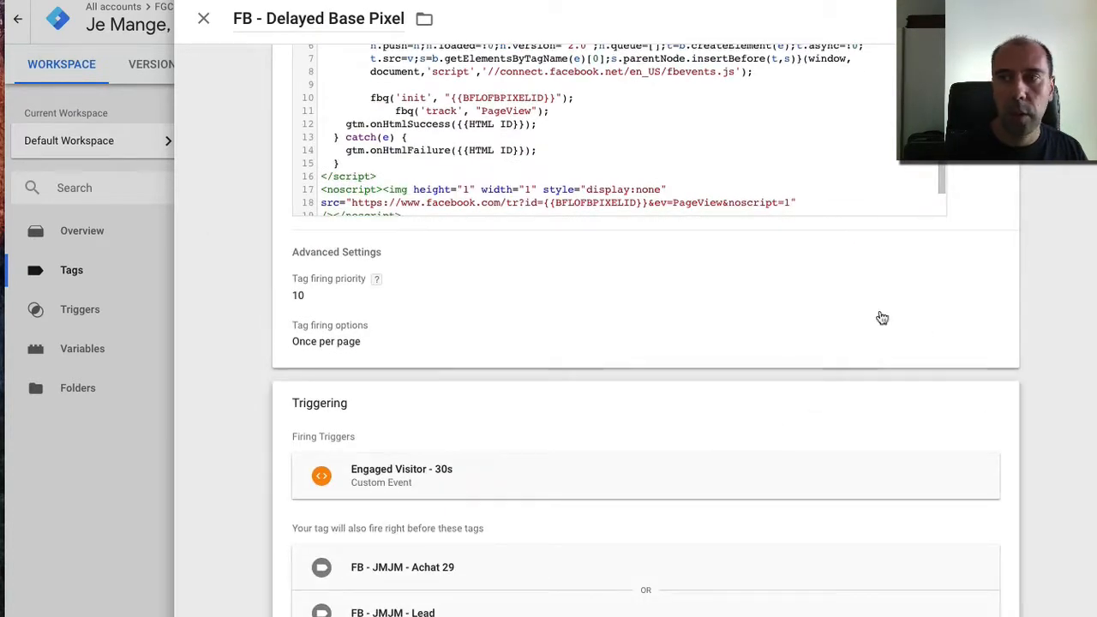
scroll(879, 317, up, 3)
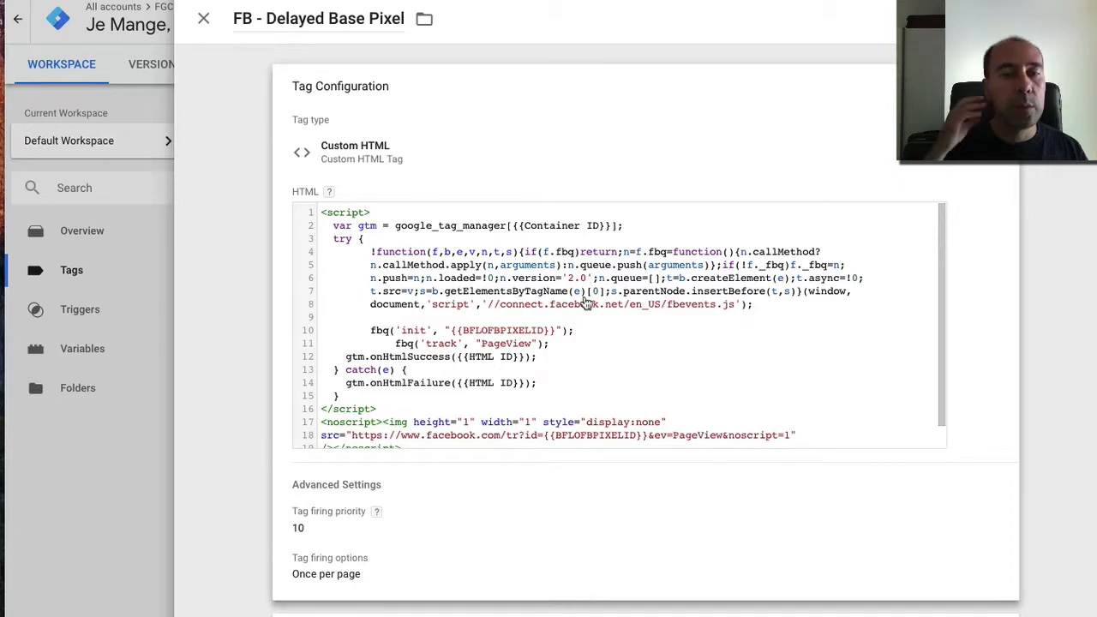
key(Escape)
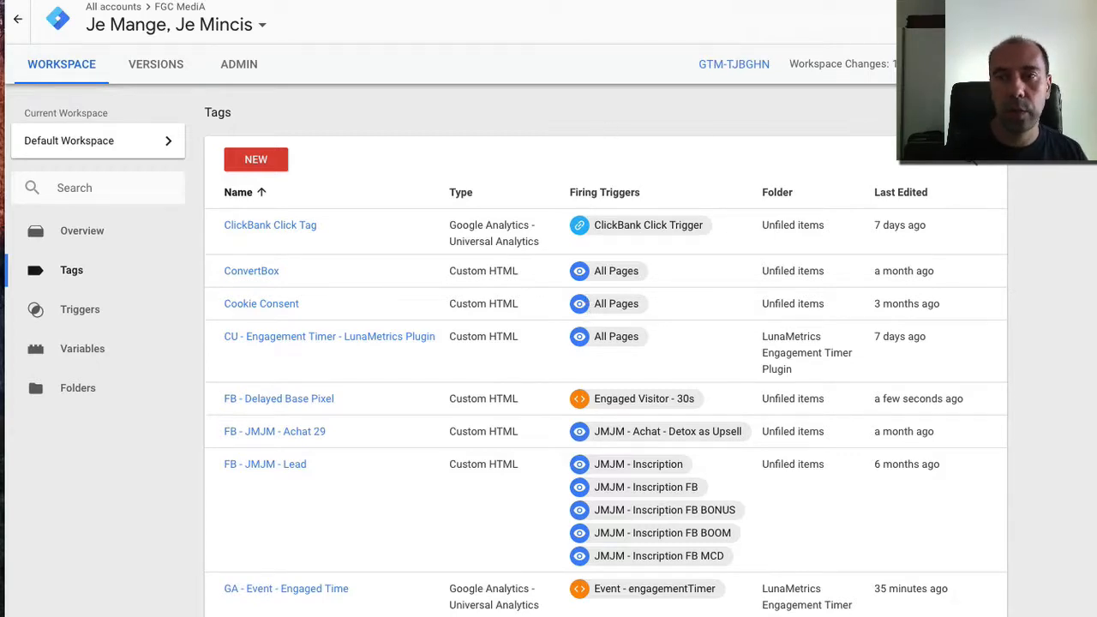
- Publish the workspace changes to the Live environment without a version name or description, and return to the workspace's tag list
scroll(979, 186, down, 3)
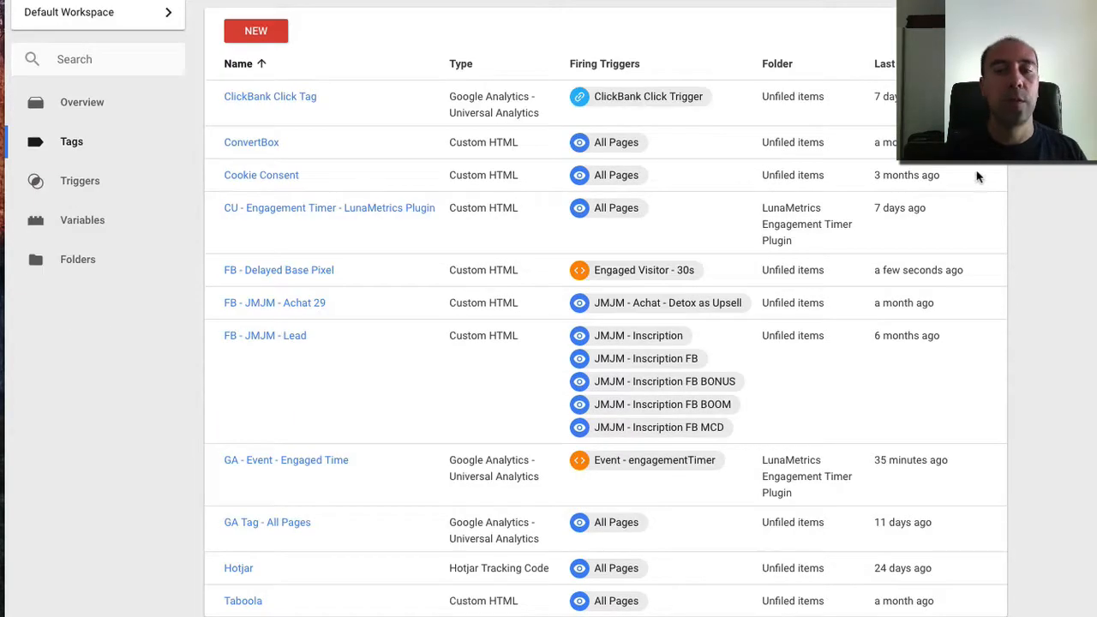
scroll(979, 177, up, 3)
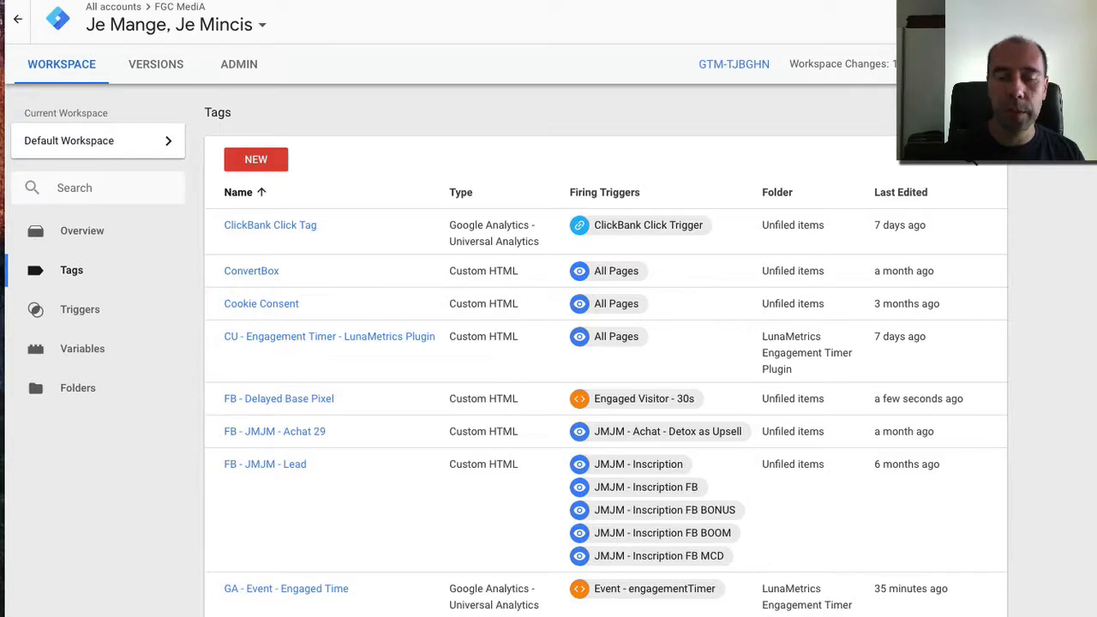
click(1042, 64)
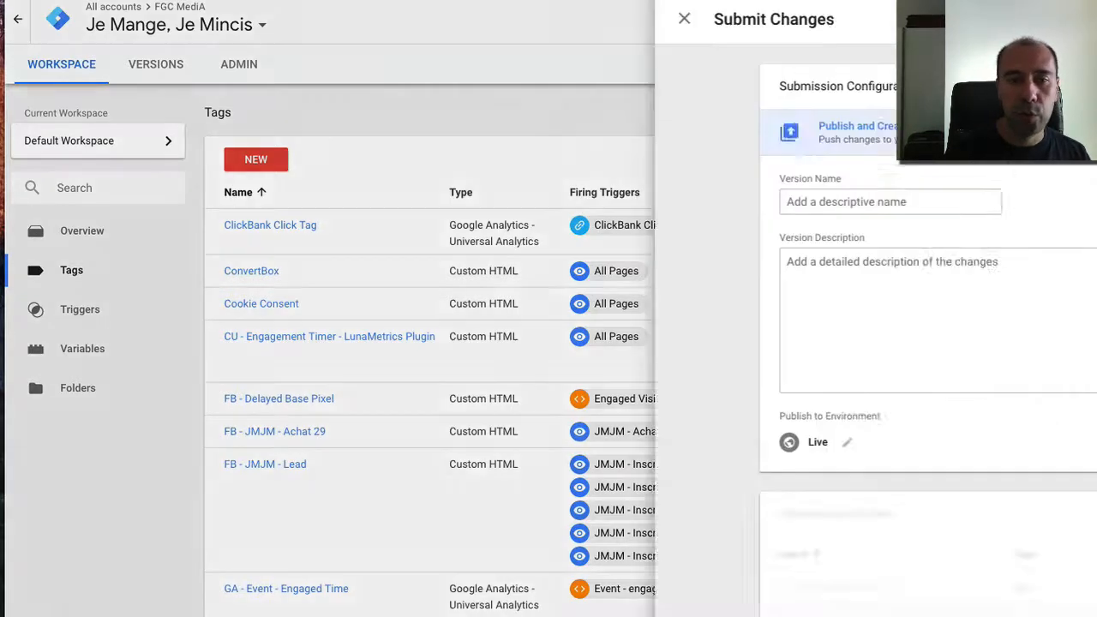
click(1045, 19)
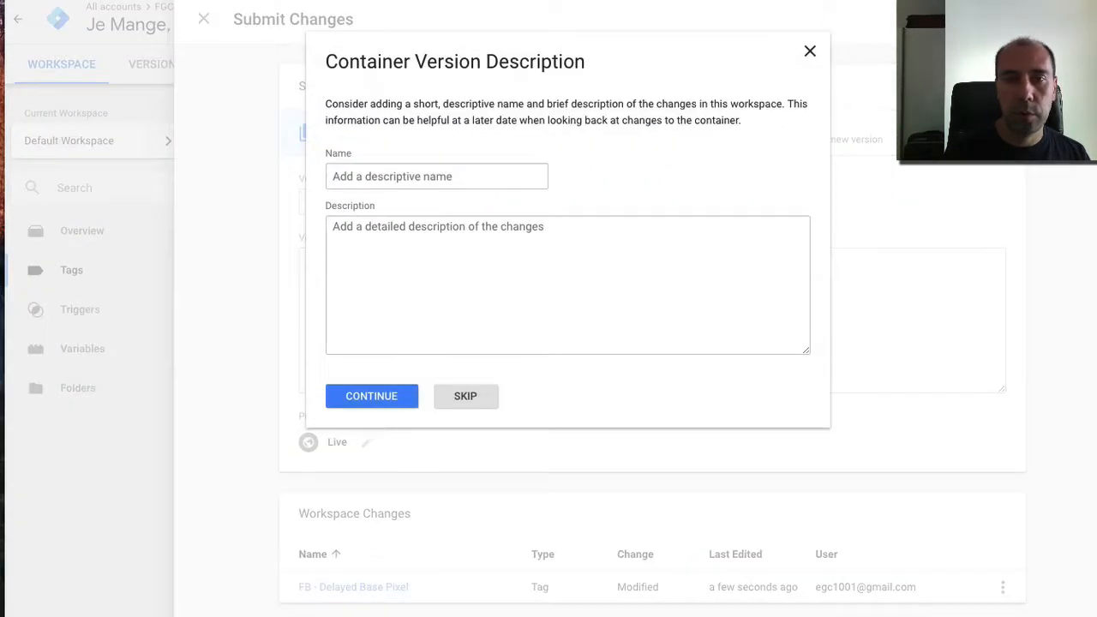
click(385, 397)
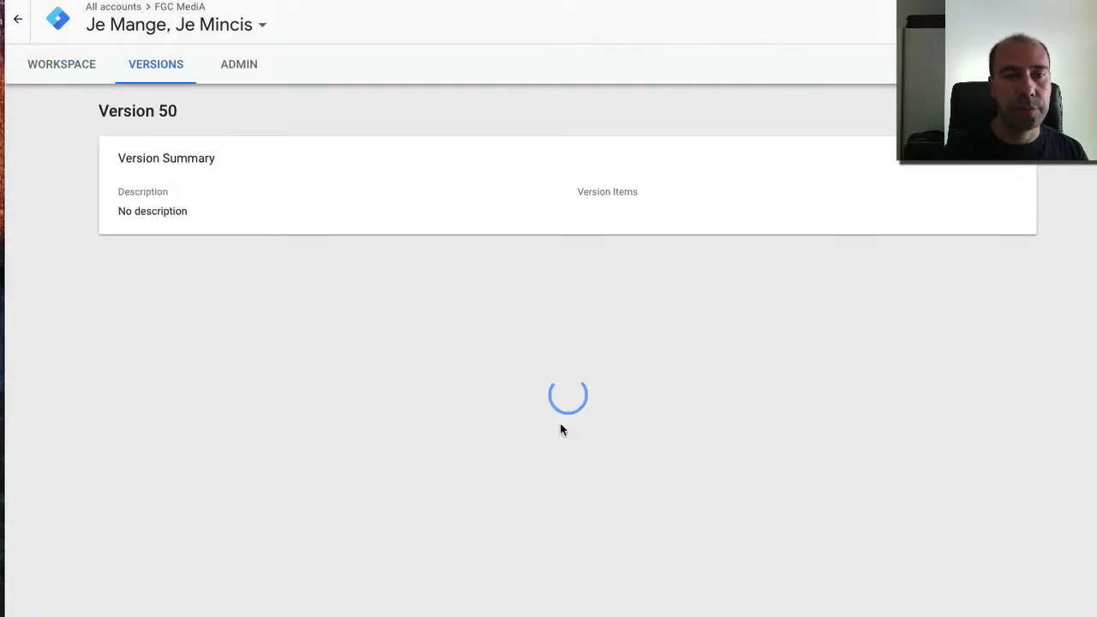
click(61, 64)
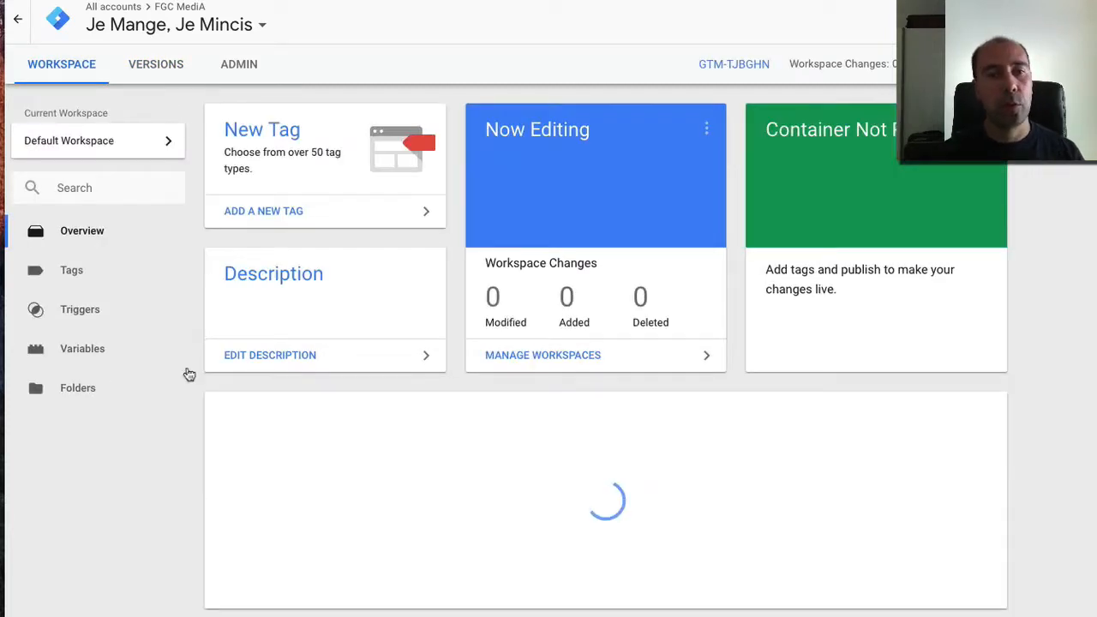
click(126, 275)
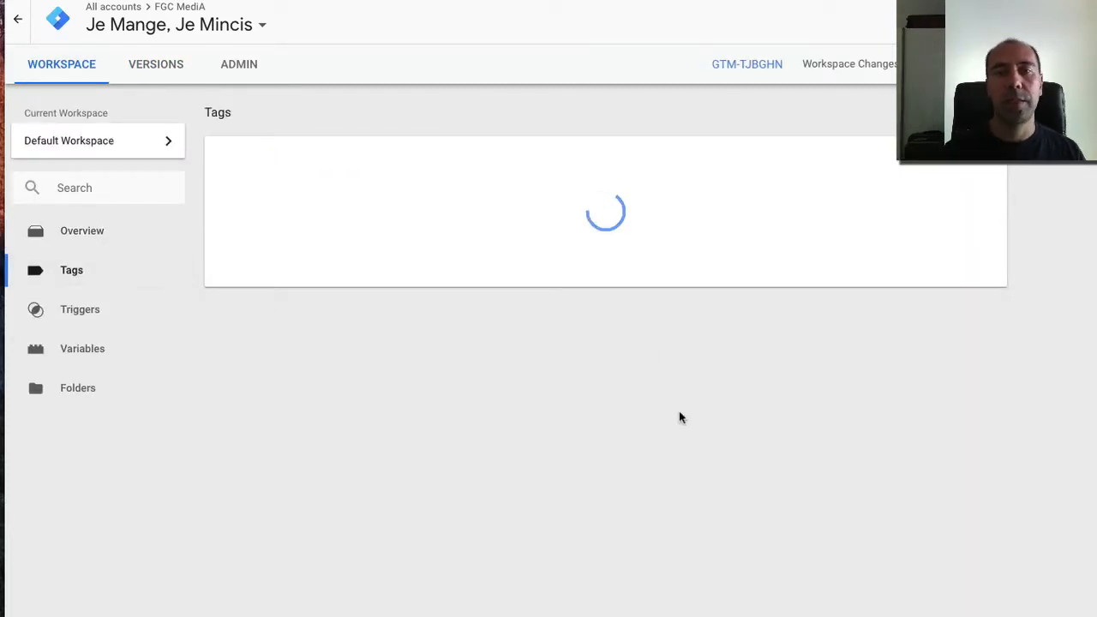